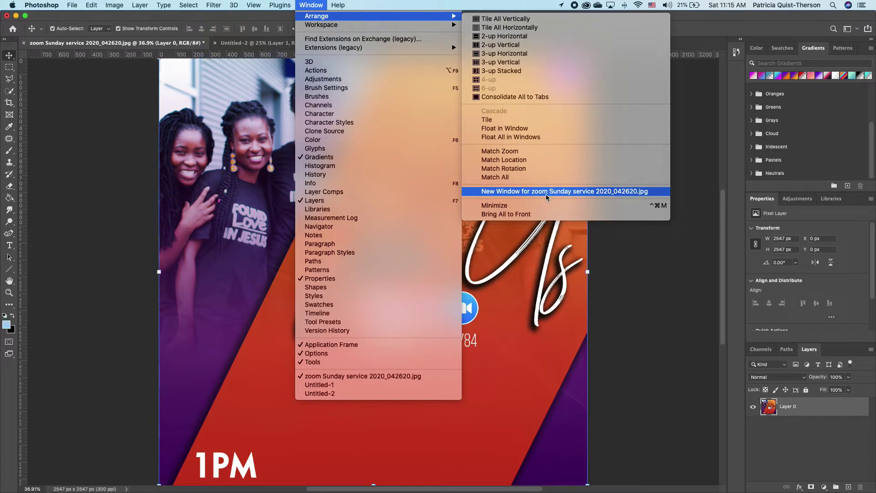
- Open a second window of the flyer and arrange the documents 2-up vertically
left_click(547, 197)
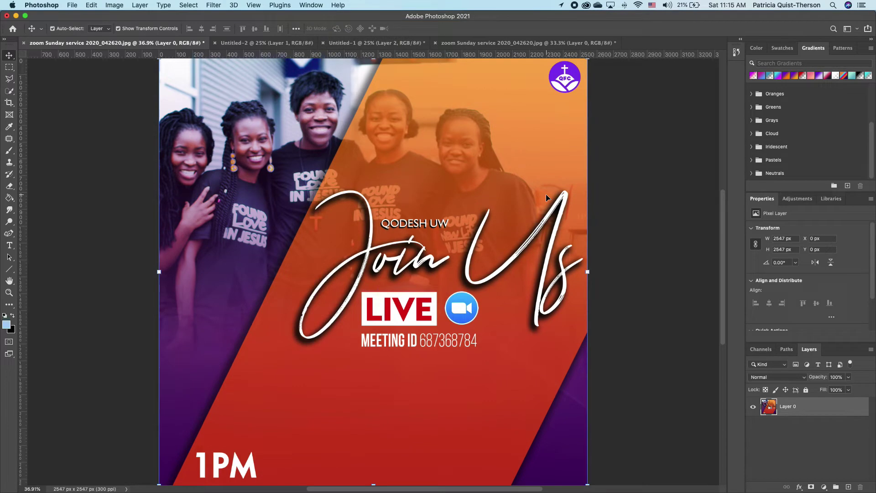
left_click(311, 5)
mouse_move(342, 20)
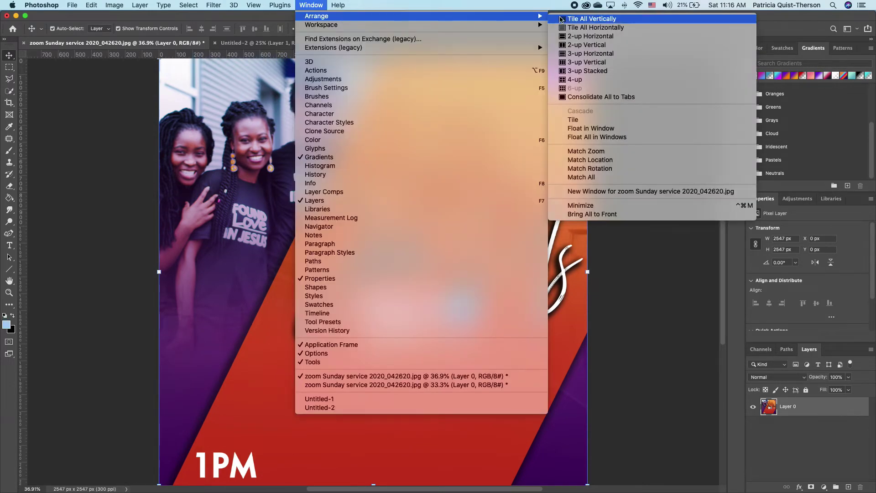
left_click(593, 46)
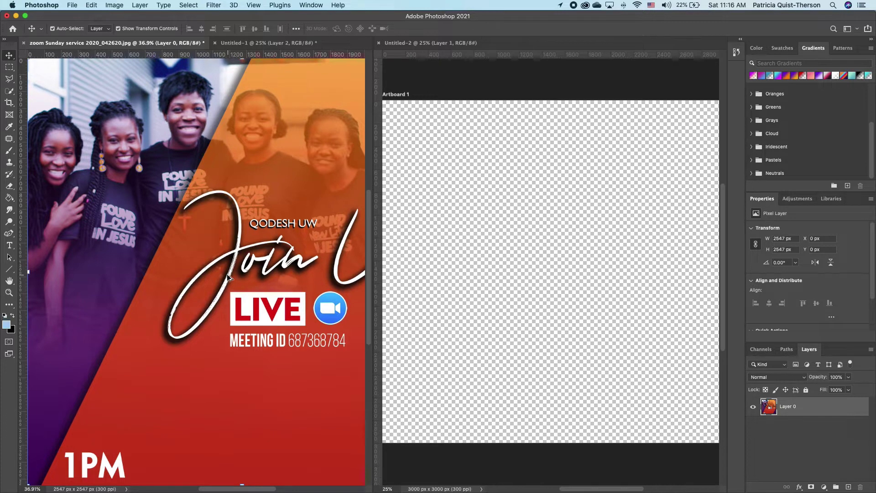
- Widen the Untitled-2 pane, fit each document in its pane, and leave Untitled-2 active
scroll(227, 273, "down", 1)
scroll(226, 273, "down", 3)
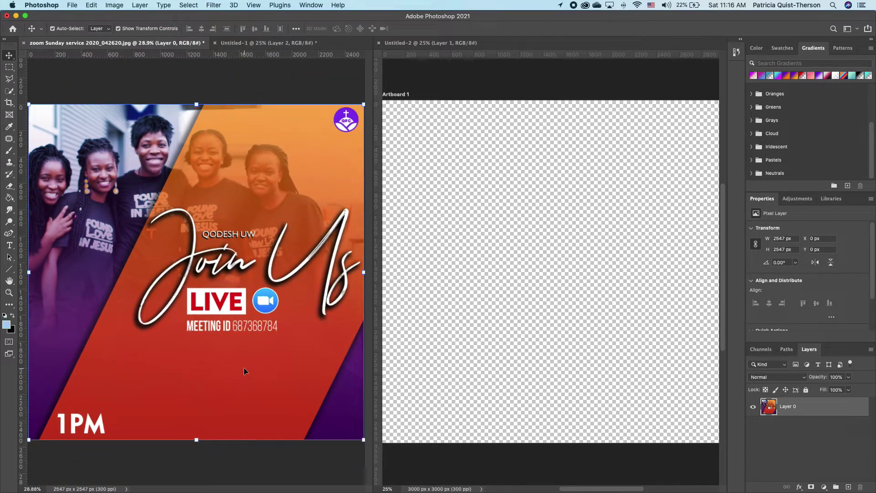
left_click(375, 259)
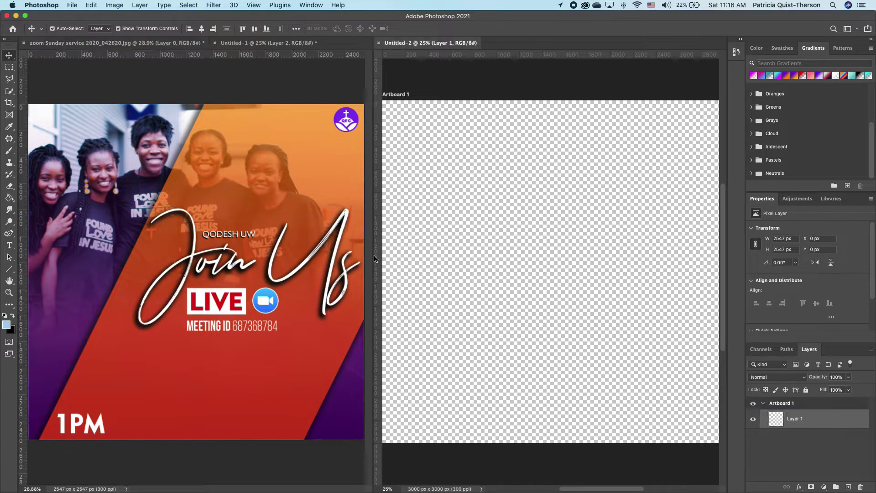
left_click_drag(375, 259, 258, 259)
scroll(116, 273, "down", 5)
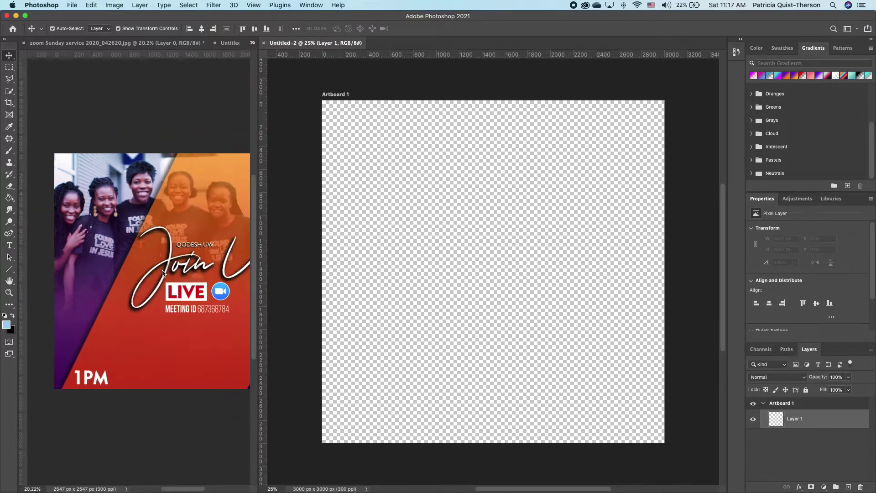
left_click(178, 489)
scroll(179, 489, "down", 1)
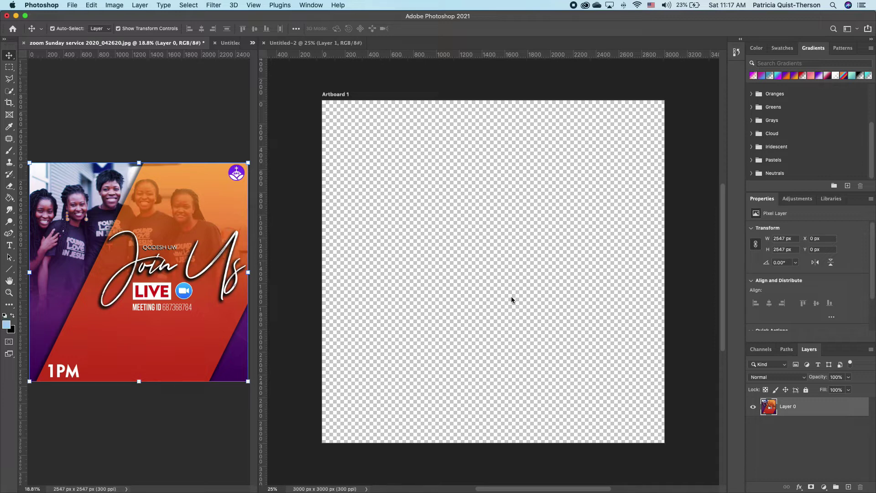
scroll(511, 296, "up", 2)
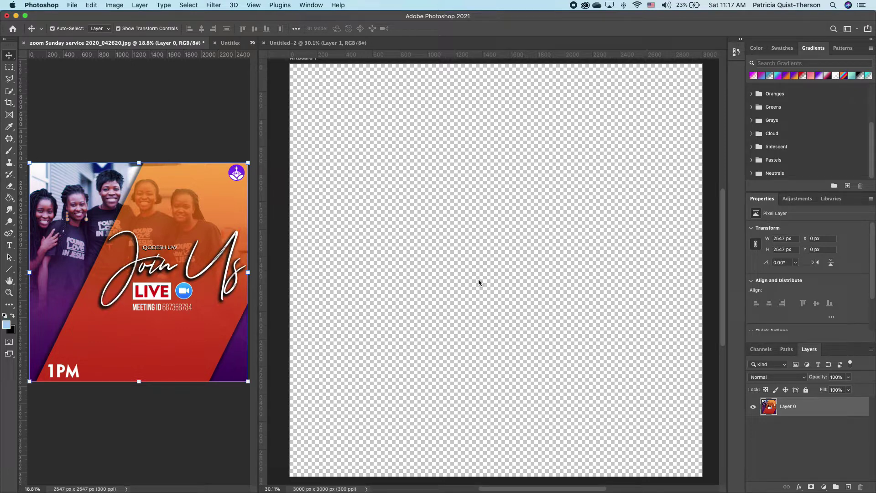
left_click(478, 280)
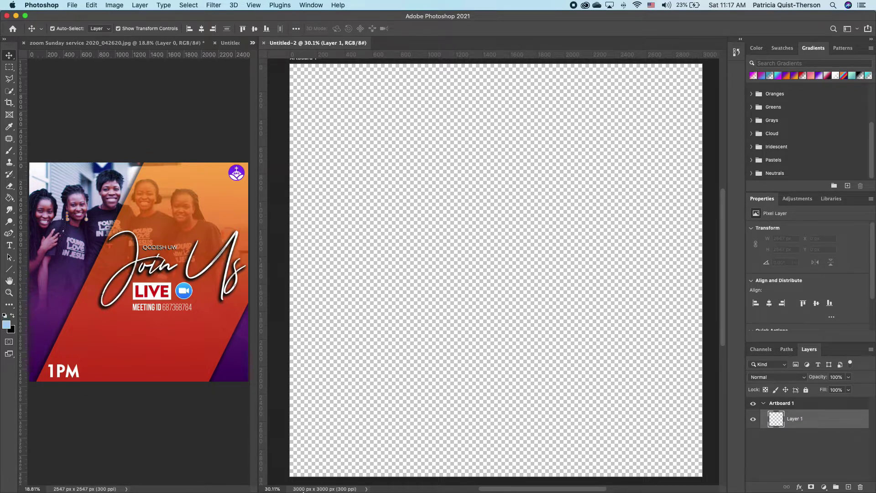
- Drag the group photo JPEG from untitled folder 2 onto the Untitled-2 artboard
left_click(183, 474)
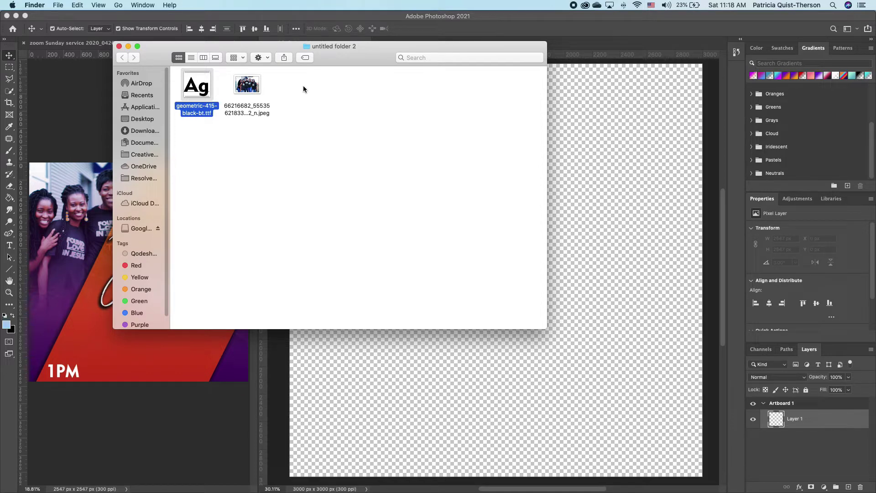
left_click(249, 86)
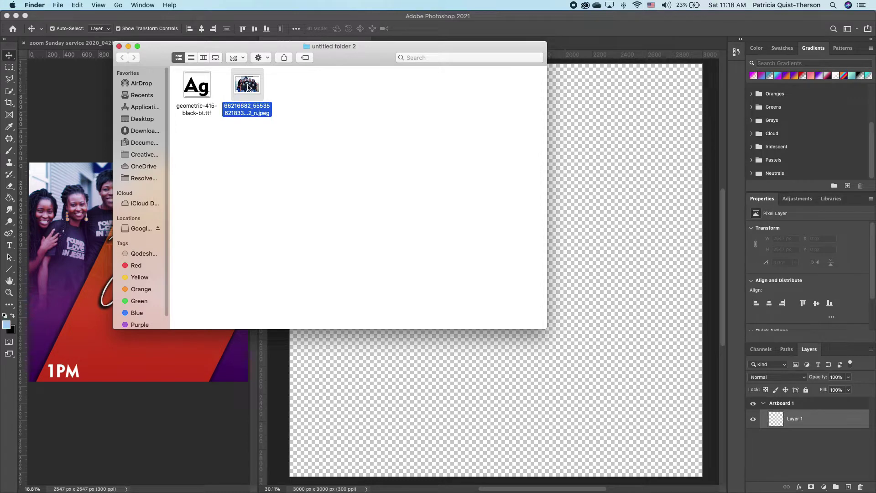
left_click_drag(248, 87, 582, 269)
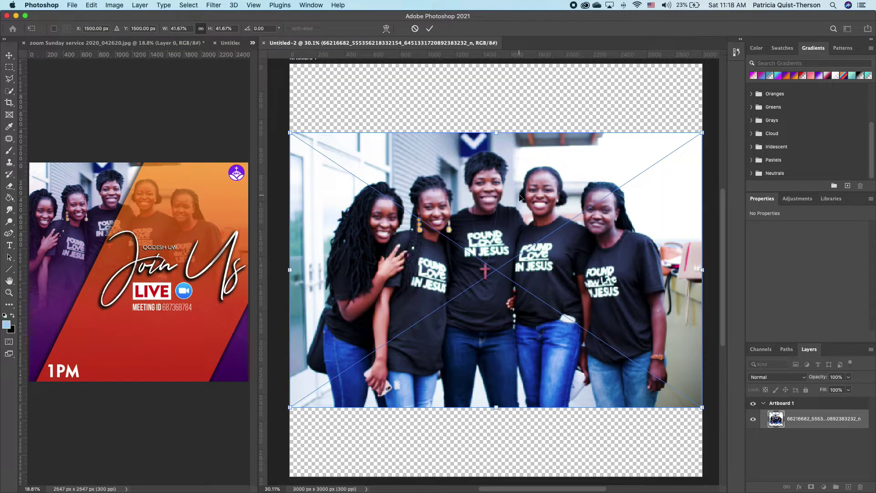
- Commit the placed group photo and move it up to the artboard's top
key("Return")
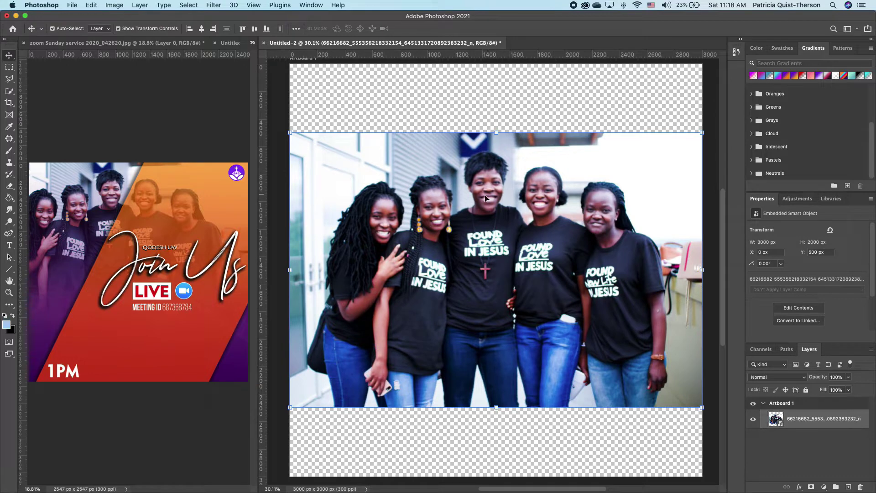
left_click_drag(431, 241, 428, 173)
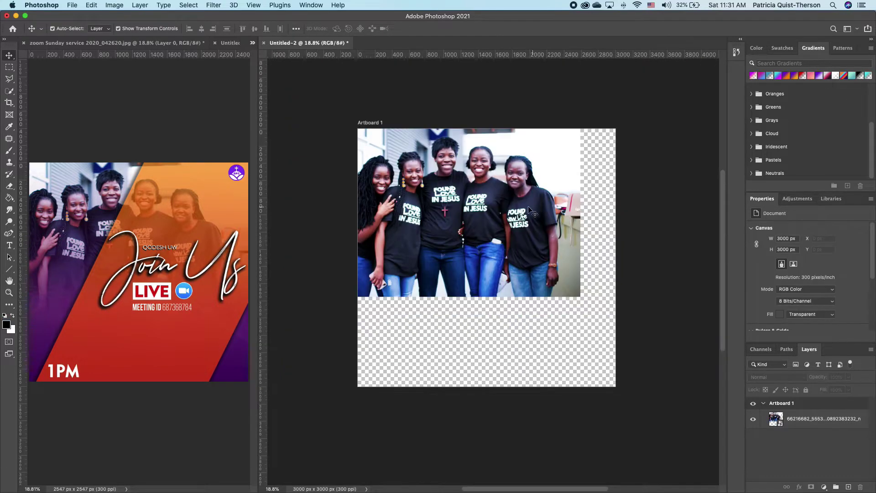
left_click(537, 212)
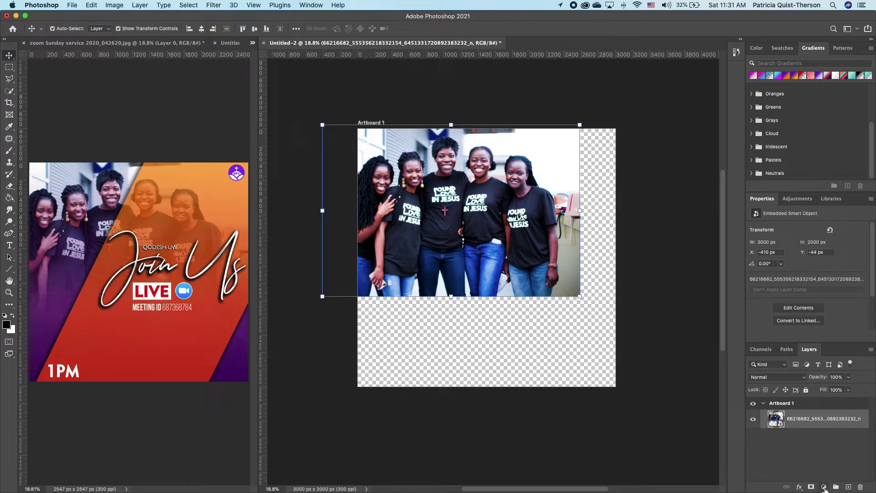
left_click(824, 487)
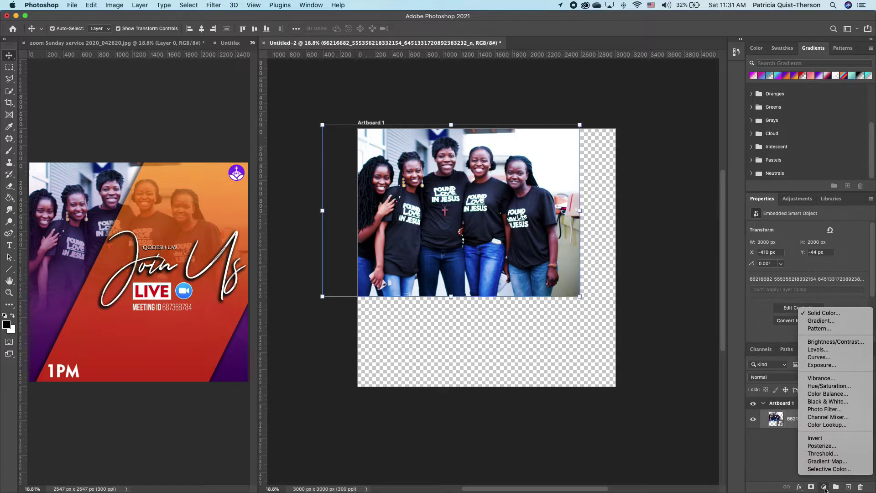
- Add a Solid Color fill of fcf9f9 and move it beneath the photo layer
left_click(829, 314)
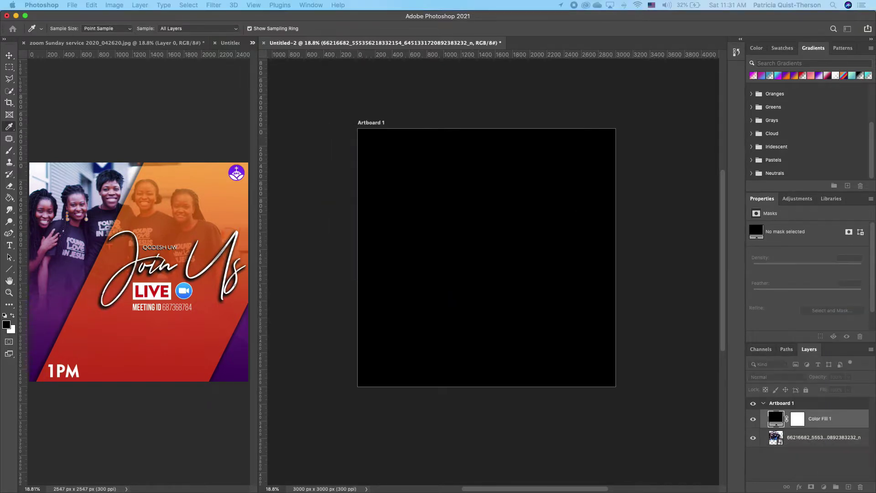
left_click_drag(426, 23, 797, 52)
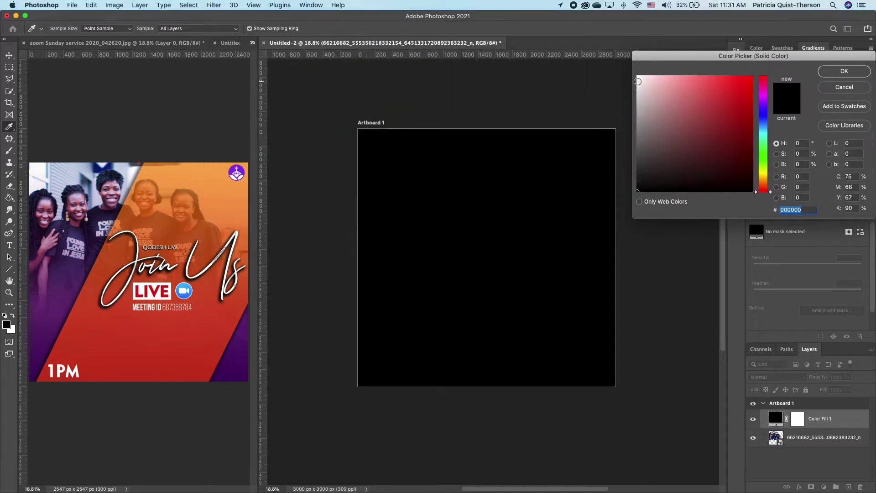
left_click(639, 78)
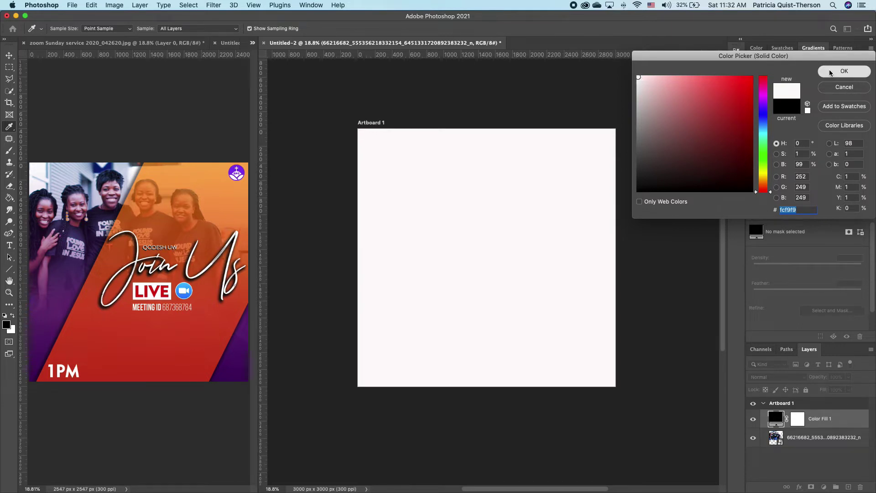
left_click(845, 71)
left_click_drag(823, 420, 822, 439)
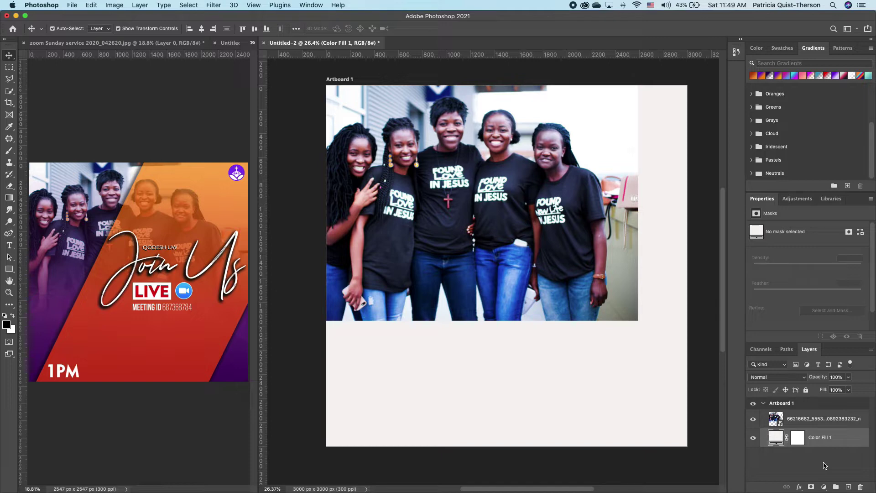
- Add a layer mask to the photo and brush black along its lower edge
left_click(820, 421)
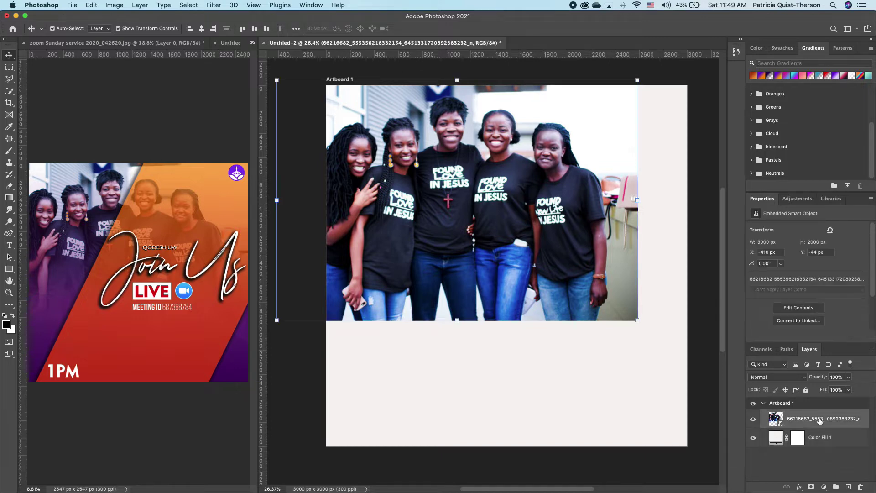
left_click(811, 487)
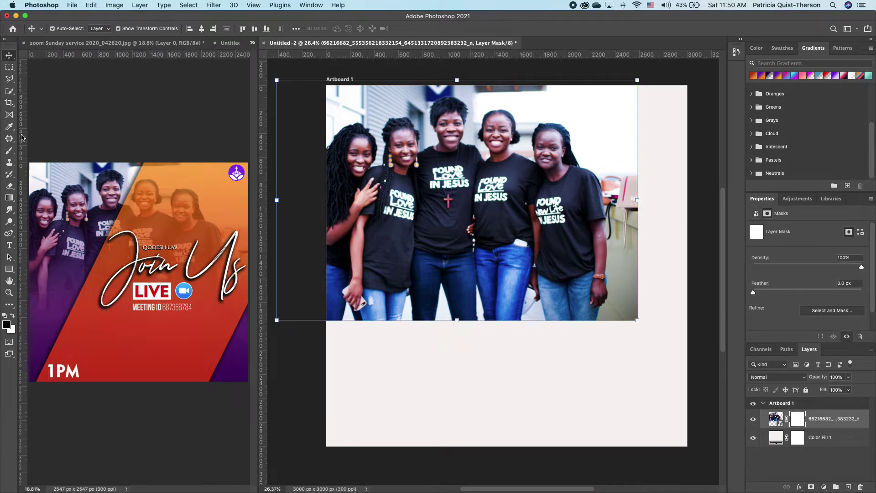
left_click(9, 151)
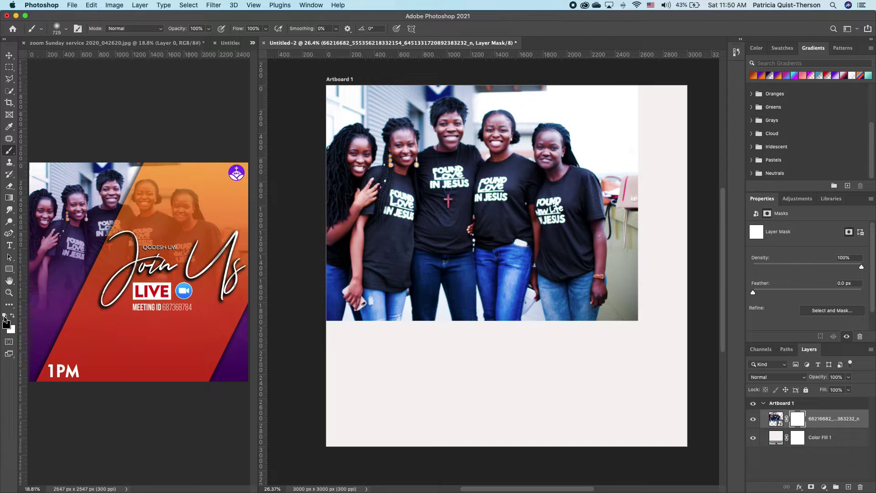
key("x")
left_click(12, 316)
mouse_move(618, 332)
left_mouse_down()
mouse_move(563, 344)
mouse_move(655, 334)
mouse_move(408, 347)
mouse_move(568, 352)
mouse_move(302, 337)
mouse_move(479, 354)
mouse_move(317, 349)
left_mouse_up()
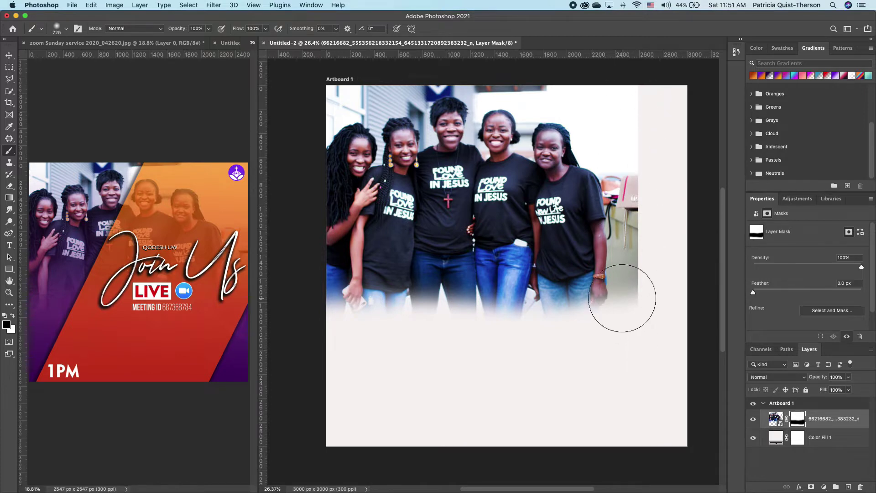
- Adjust the Soft Round brush size and hardness, then paint out the photo's right edge
left_click(67, 28)
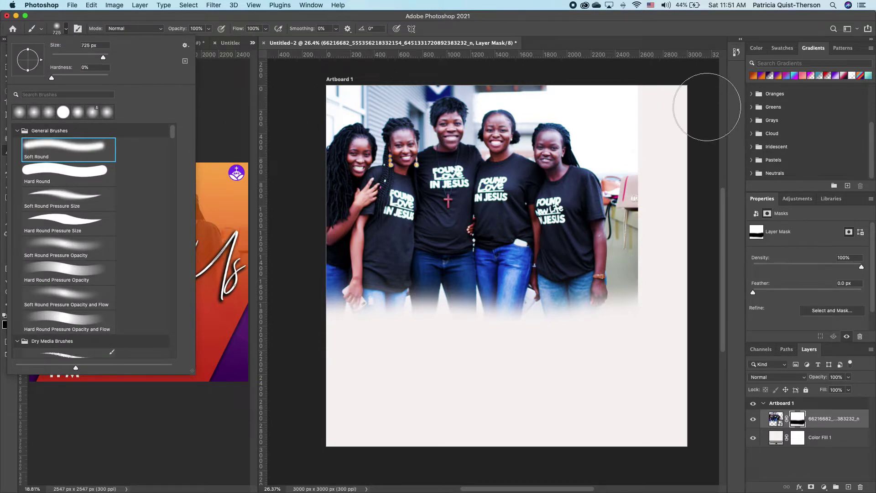
left_click(685, 148)
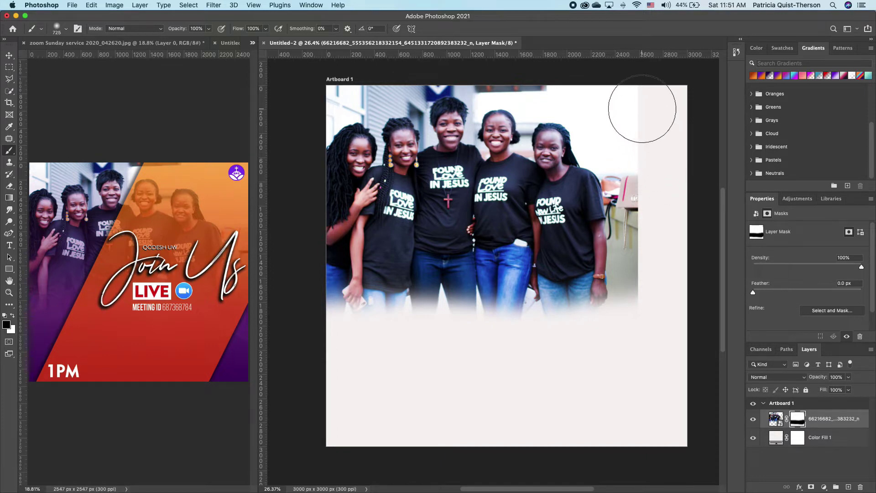
mouse_move(653, 144)
left_mouse_down()
mouse_move(653, 165)
mouse_move(653, 48)
left_mouse_up()
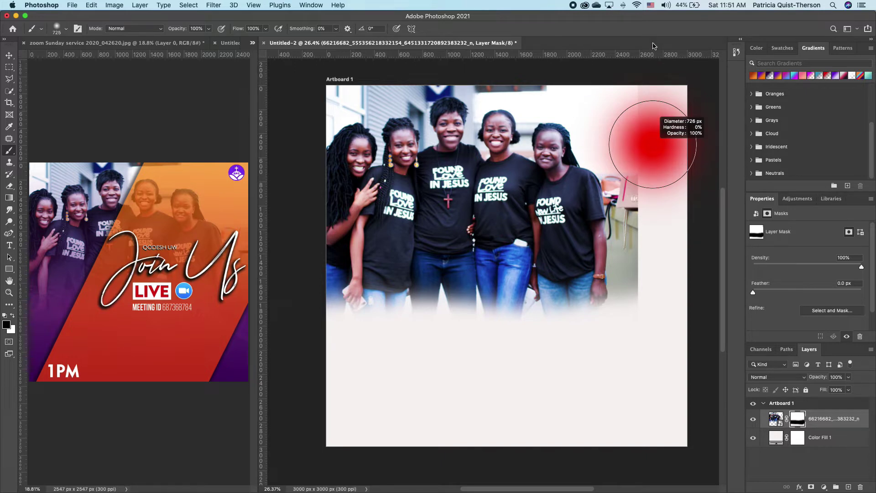
left_click_drag(653, 46, 640, 266)
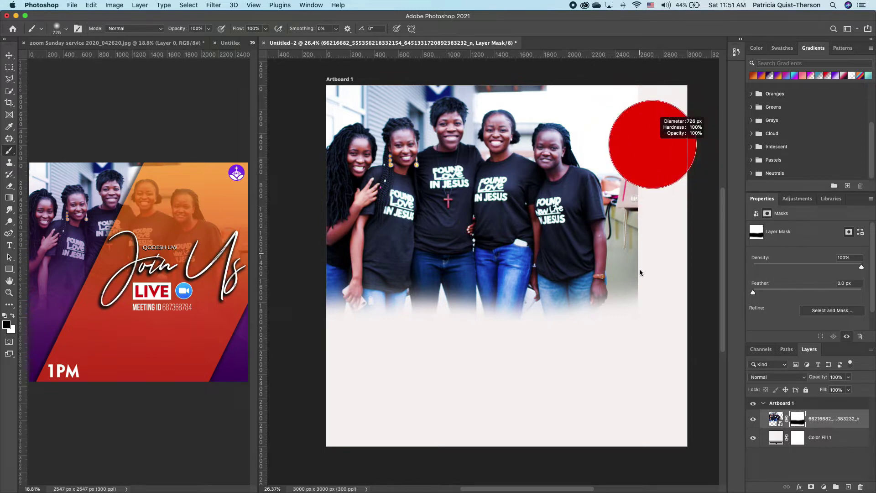
left_click_drag(639, 269, 639, 270)
mouse_move(655, 301)
left_mouse_down()
mouse_move(659, 87)
mouse_move(662, 321)
mouse_move(674, 197)
mouse_move(661, 118)
mouse_move(654, 137)
left_mouse_up()
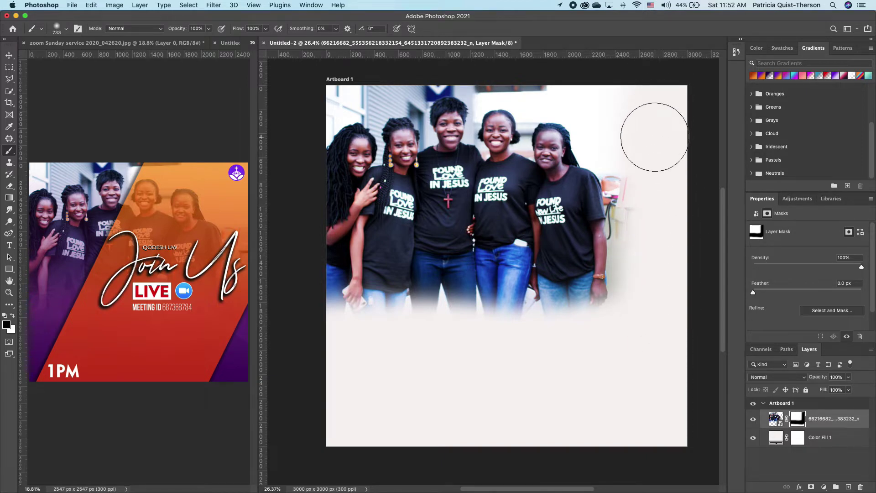
mouse_move(628, 209)
left_mouse_down()
mouse_move(581, 221)
mouse_move(652, 223)
mouse_move(610, 223)
left_mouse_up()
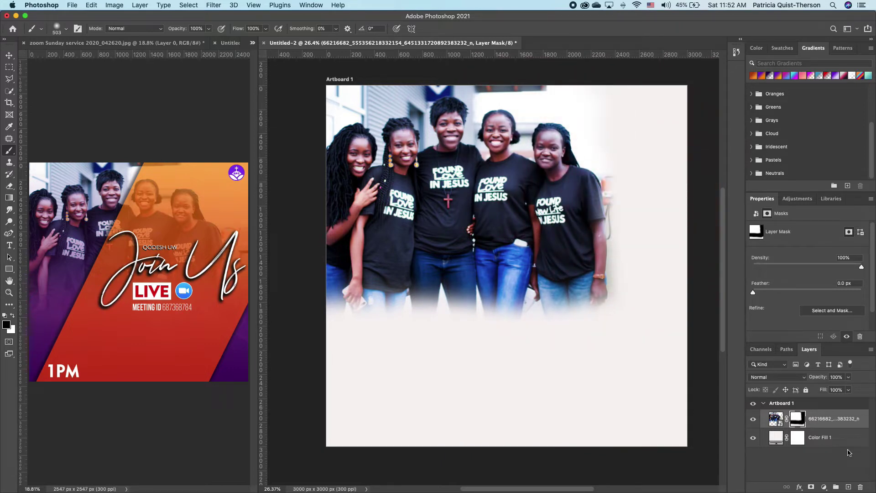
- Undo the accidental vector mask and add a Gradient fill layer above the photo
left_click(811, 487)
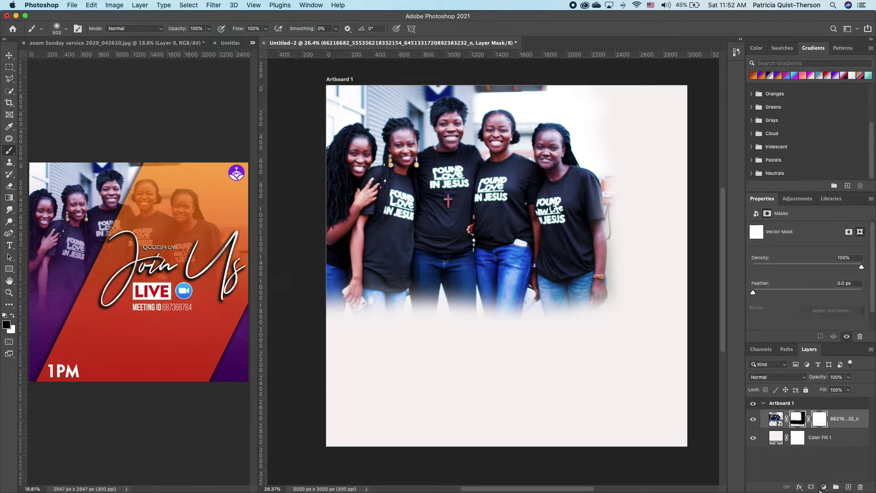
key("super+z")
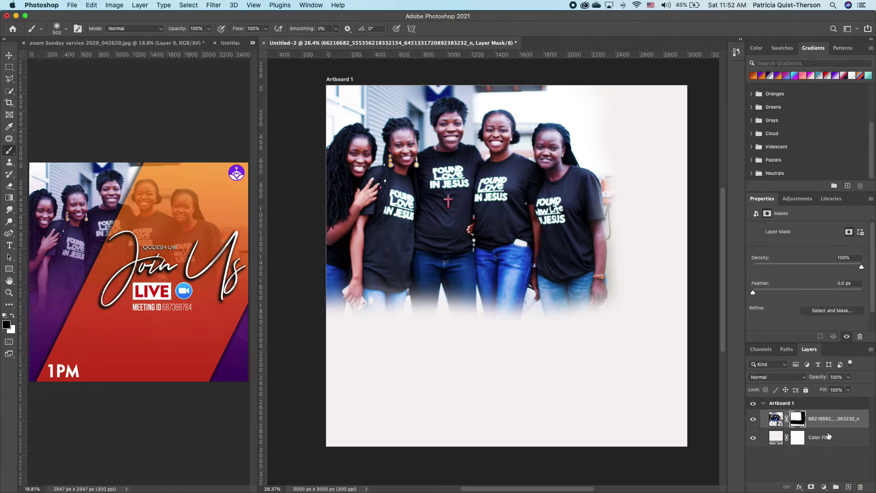
left_click(824, 487)
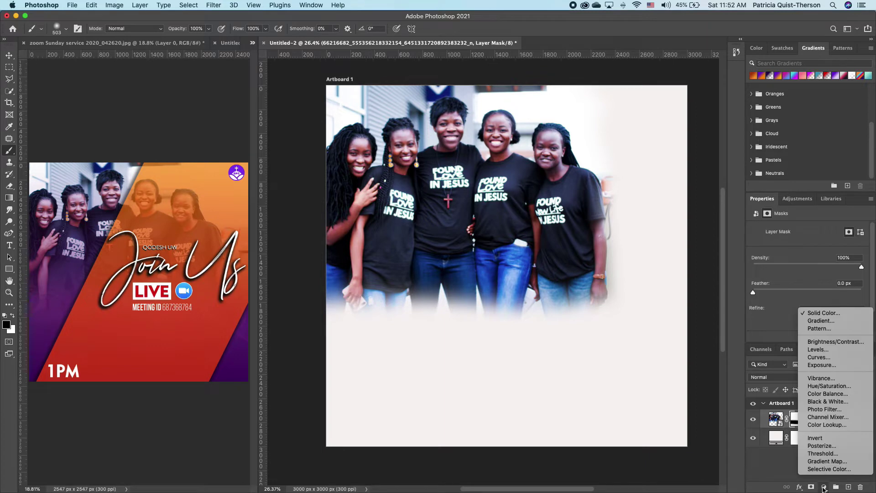
left_click(831, 321)
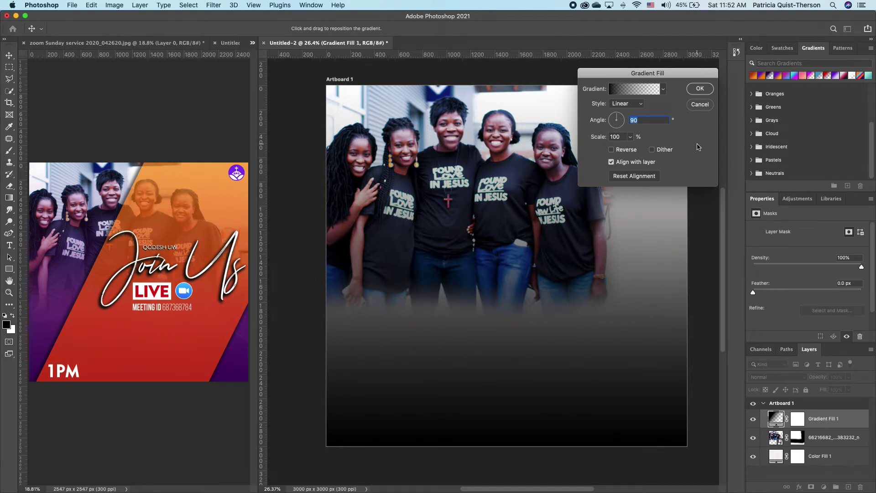
- In the Gradient Editor, set the left colour stop to dark purple
left_click(613, 91)
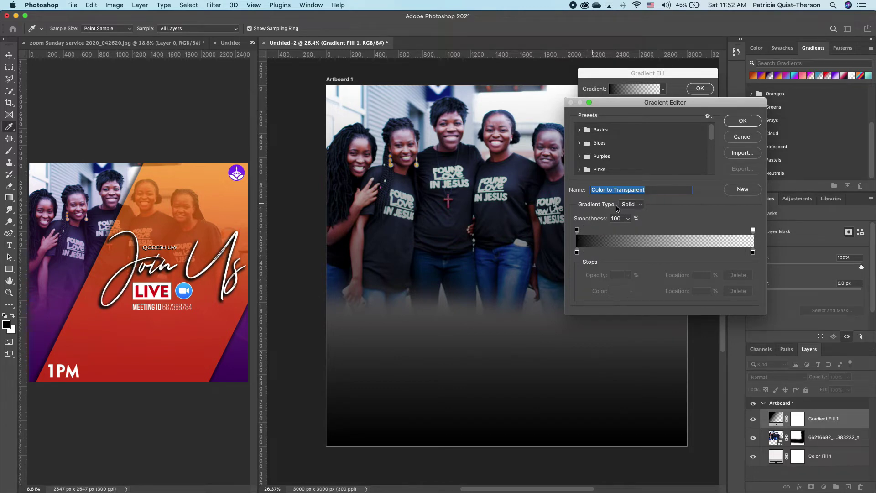
left_click(577, 253)
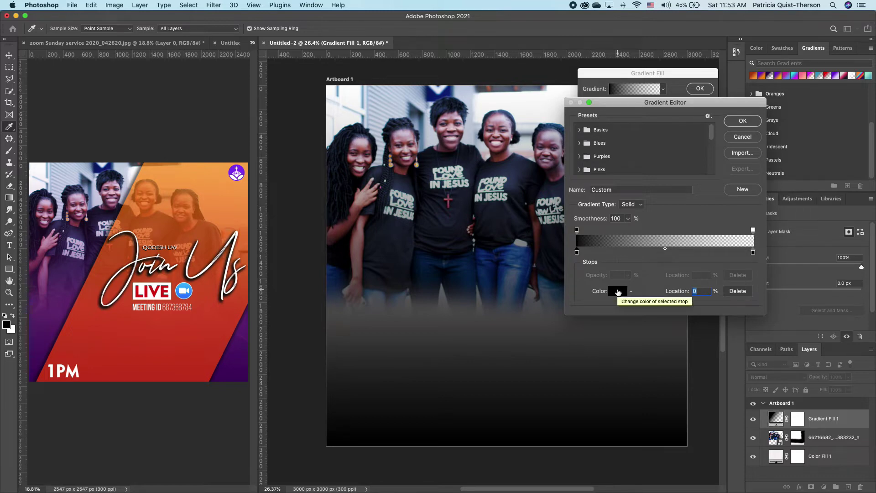
left_click(618, 291)
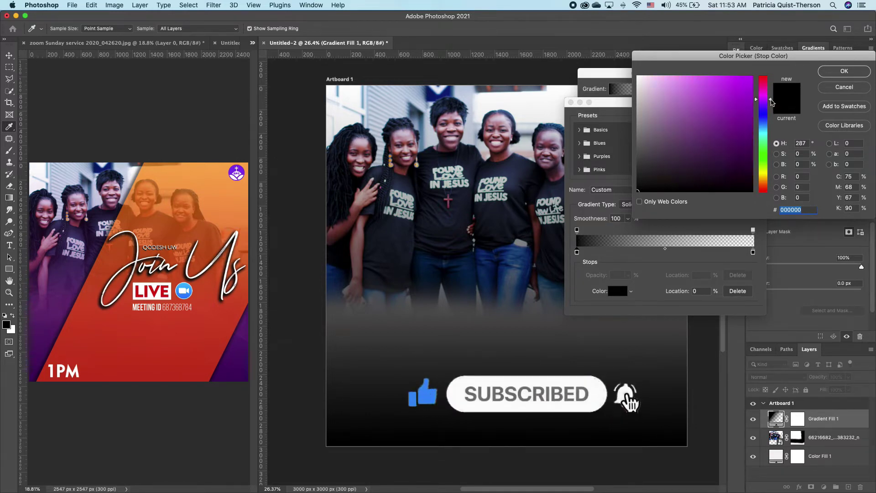
left_click(769, 104)
left_click(740, 117)
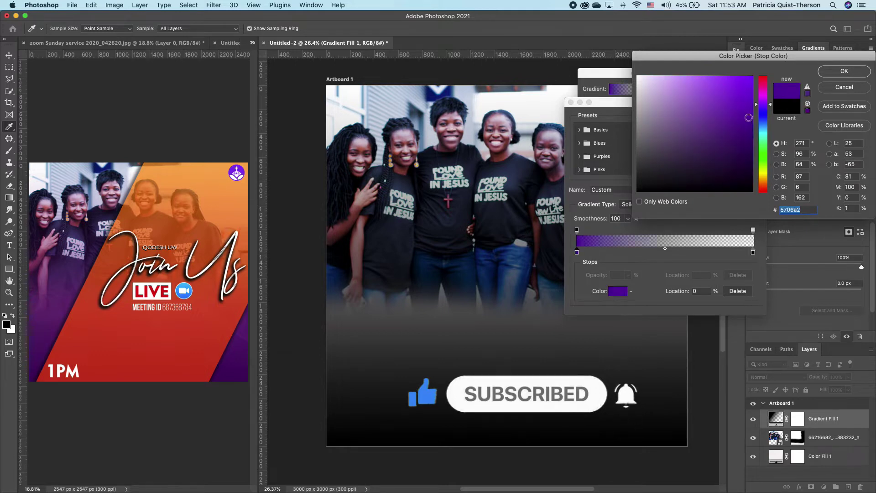
key("Return")
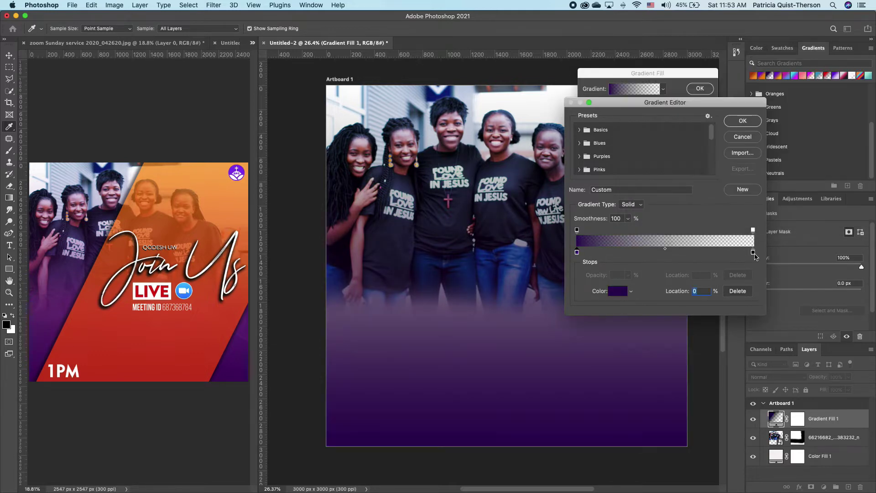
- Set the right stop to the sampled purple 210556 and apply the gradient fill
left_click(753, 253)
left_click(617, 291)
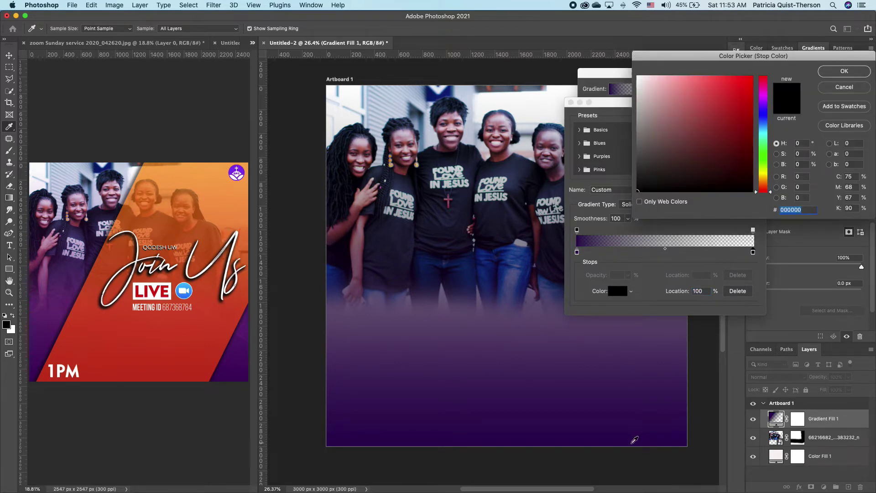
left_click(633, 443)
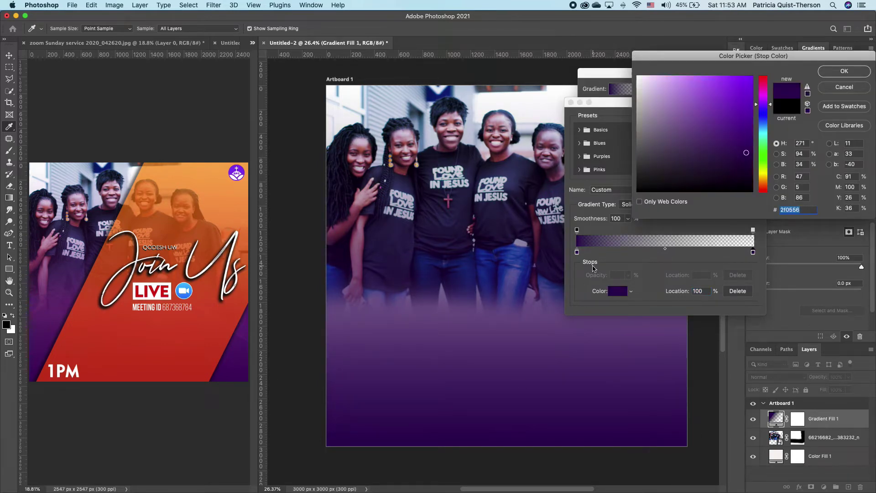
left_click(843, 73)
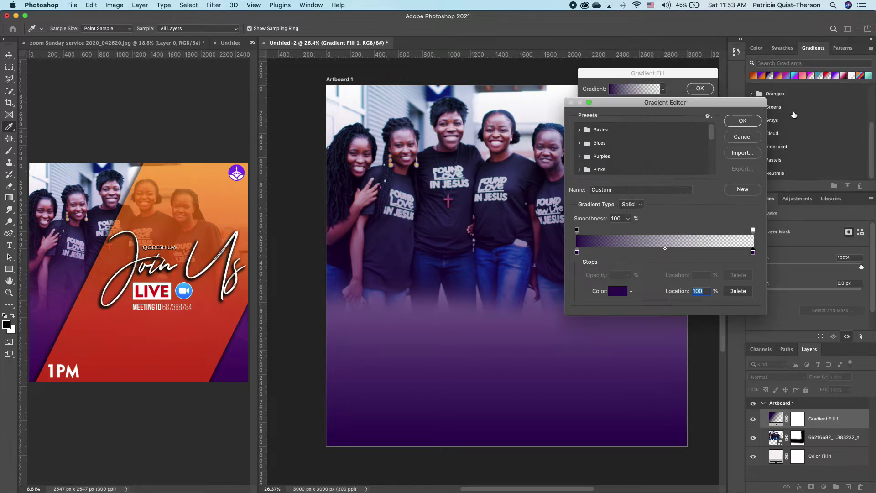
left_click(737, 121)
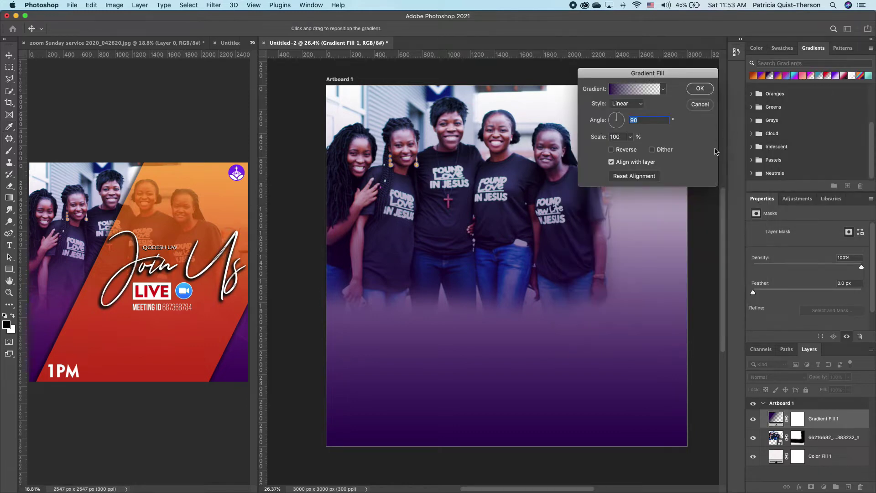
left_click(700, 88)
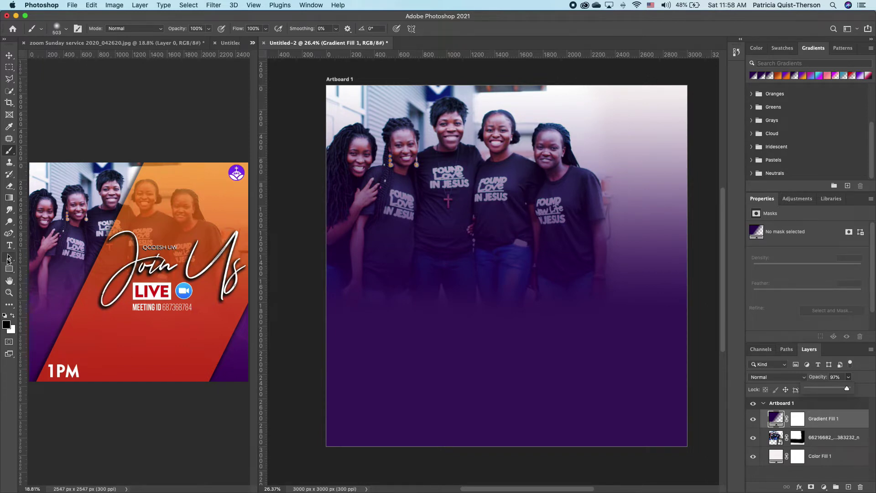
- Draw a tall 1923 x 2999 px rectangle and give it an orange-red gradient fill
left_click(9, 269)
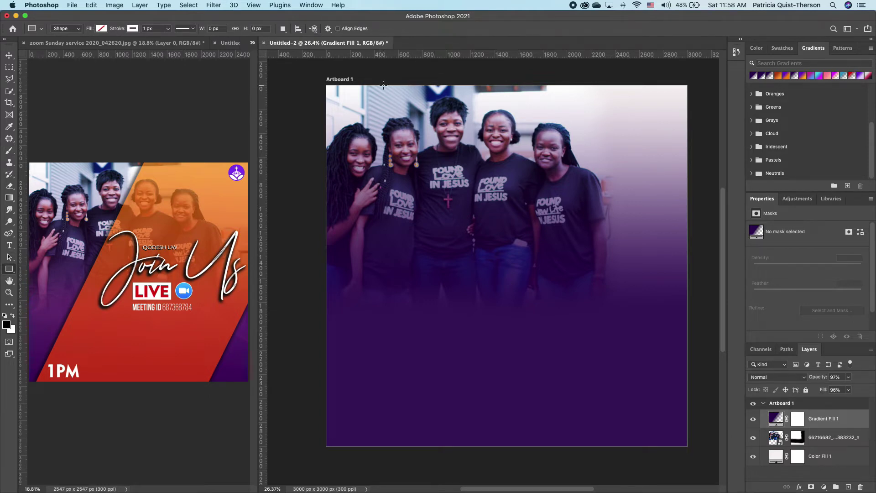
left_click_drag(382, 85, 614, 433)
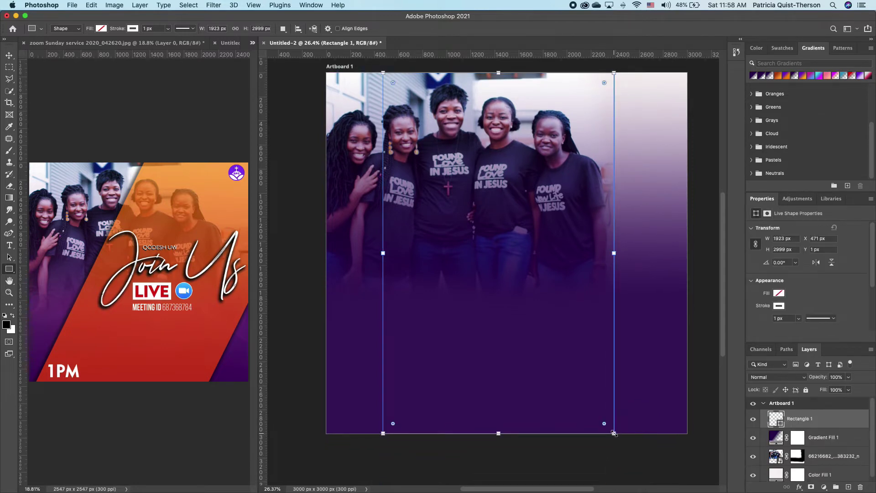
left_click(779, 295)
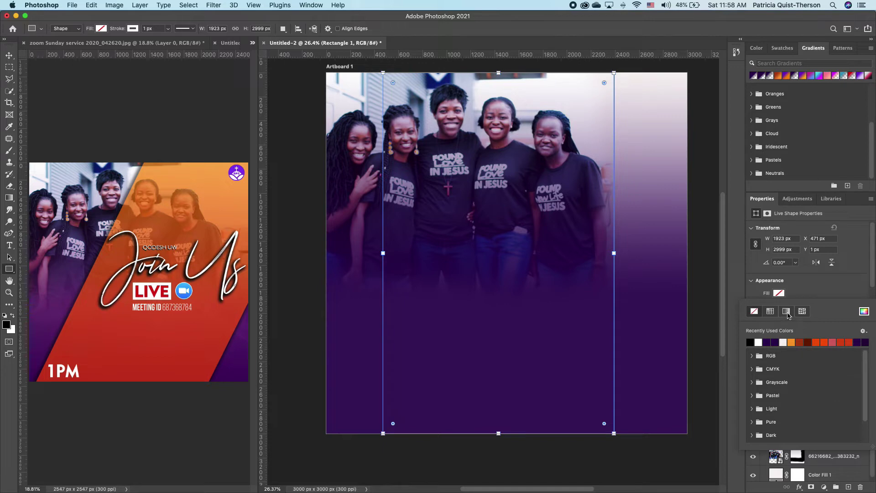
left_click(786, 311)
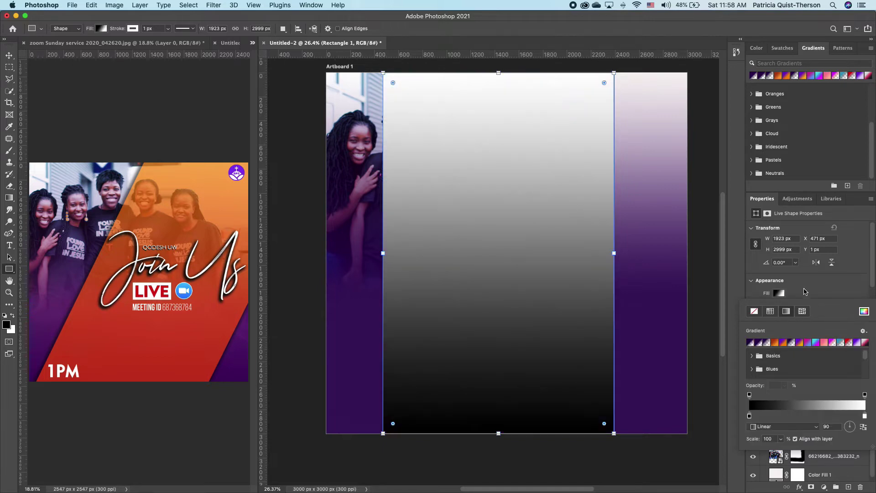
left_click(773, 342)
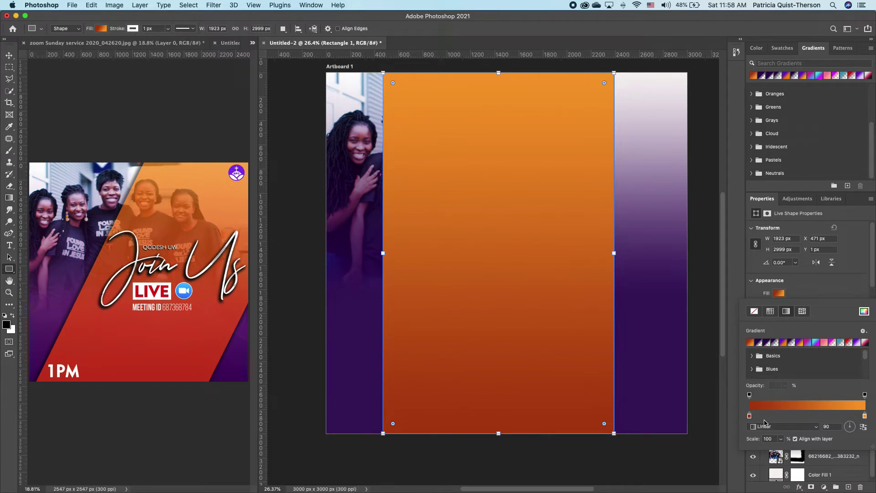
- Set the rectangle's gradient stops to dark red 921e03 and orange f89e2a
left_click(749, 415)
double_click(750, 416)
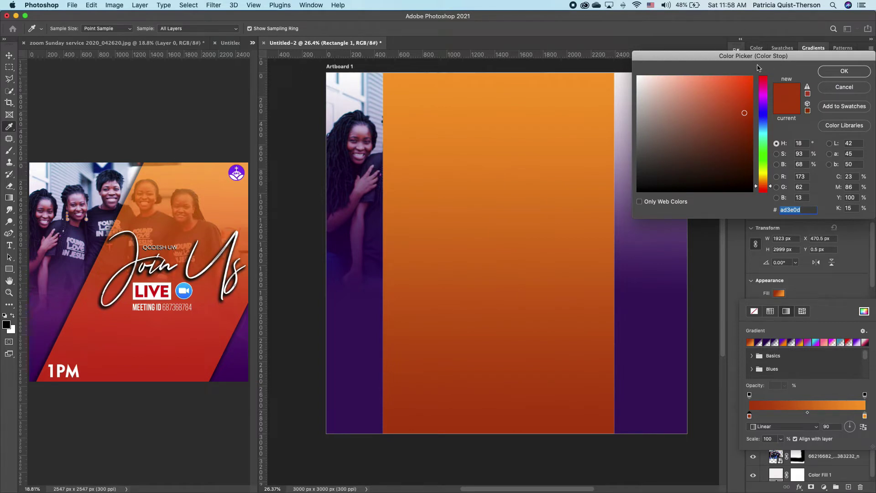
left_click(750, 125)
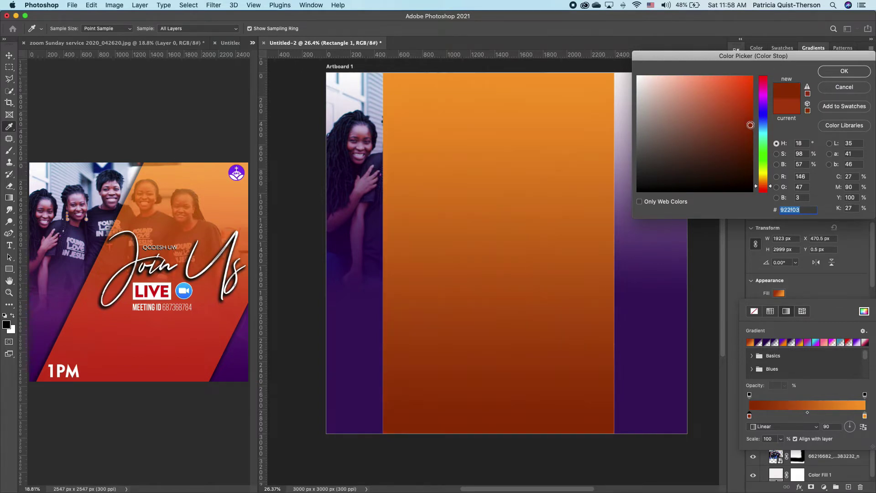
left_click_drag(768, 185, 768, 188)
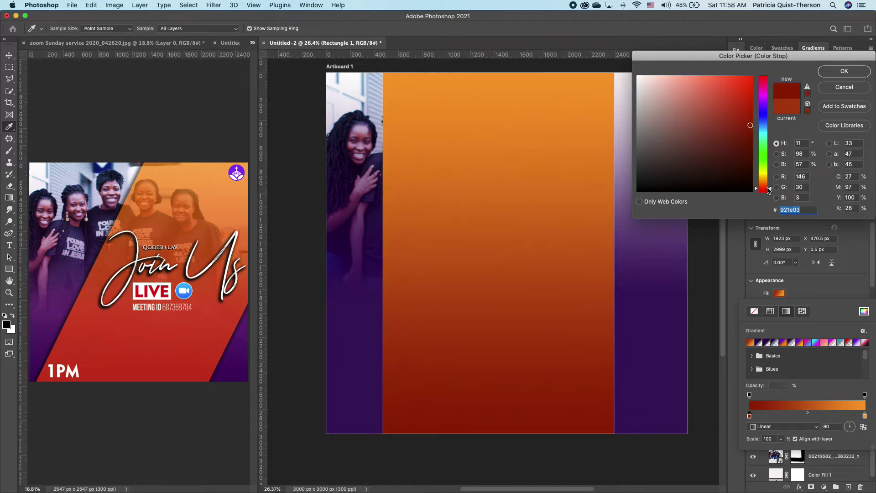
left_click(844, 71)
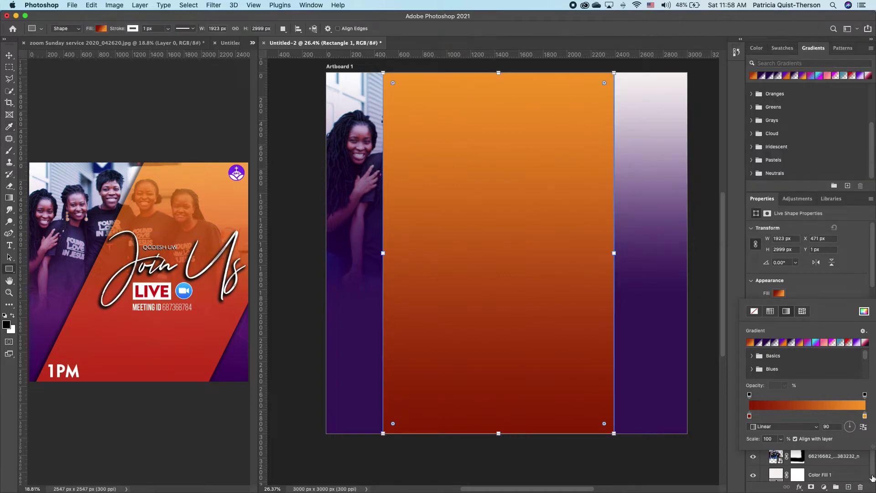
double_click(864, 416)
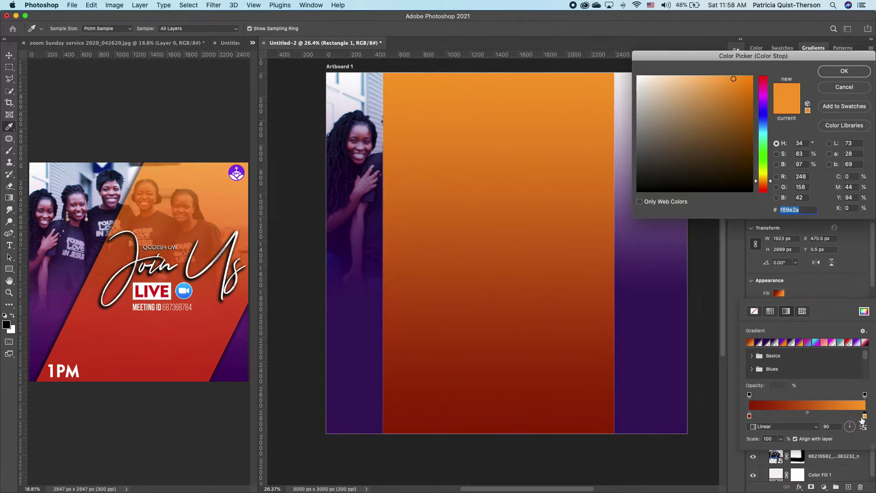
left_click(843, 71)
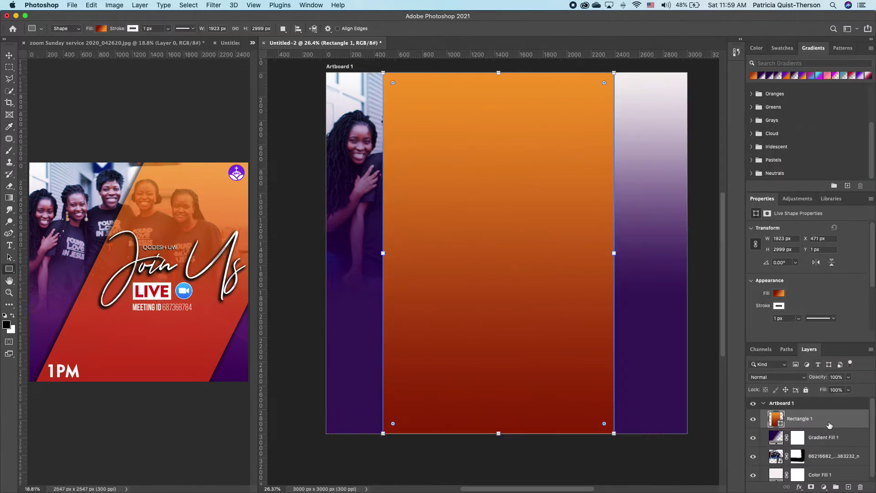
left_click(849, 390)
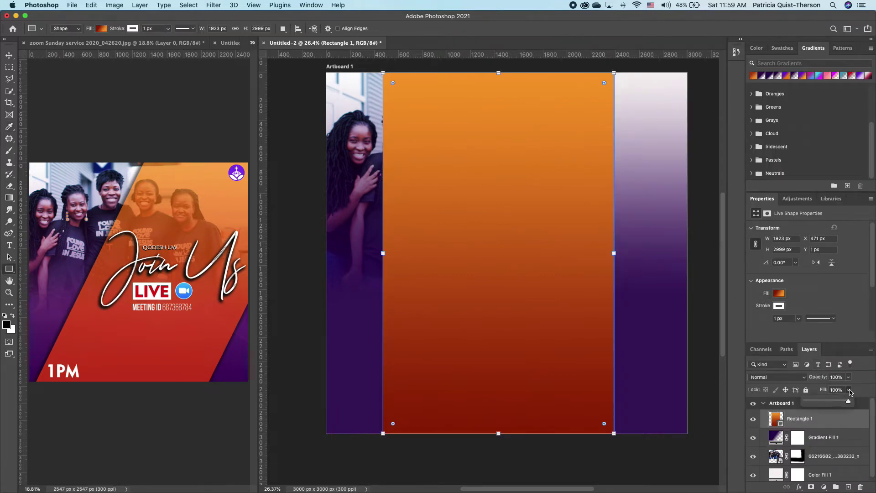
- Set Rectangle 1's fill to 77% and transform it into a band tilted 13.91°, about 130% wide
left_click_drag(849, 400, 840, 402)
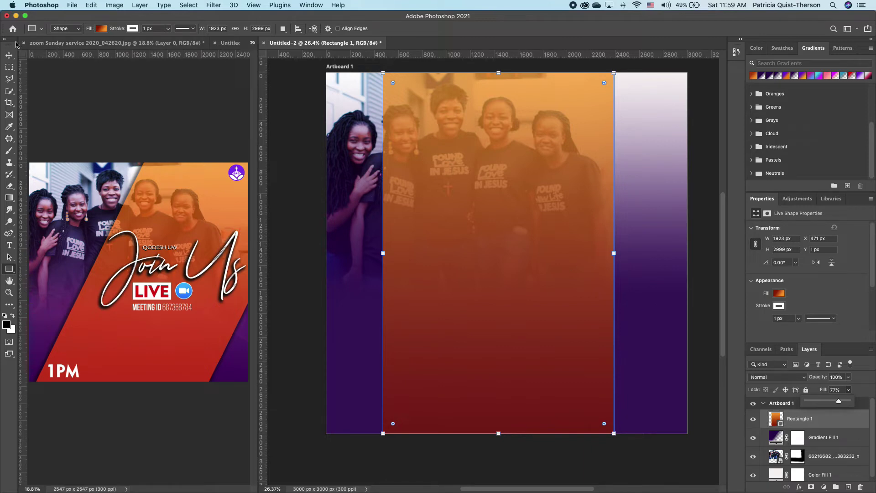
left_click(10, 55)
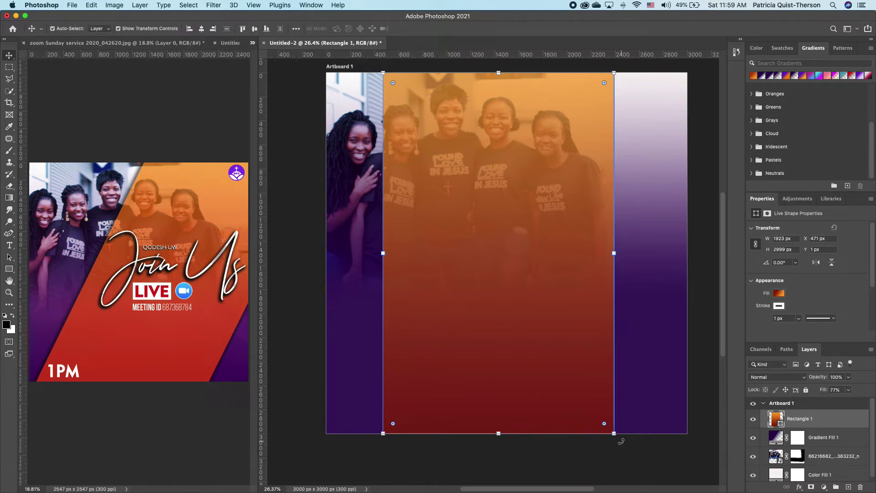
left_click_drag(622, 442, 575, 471)
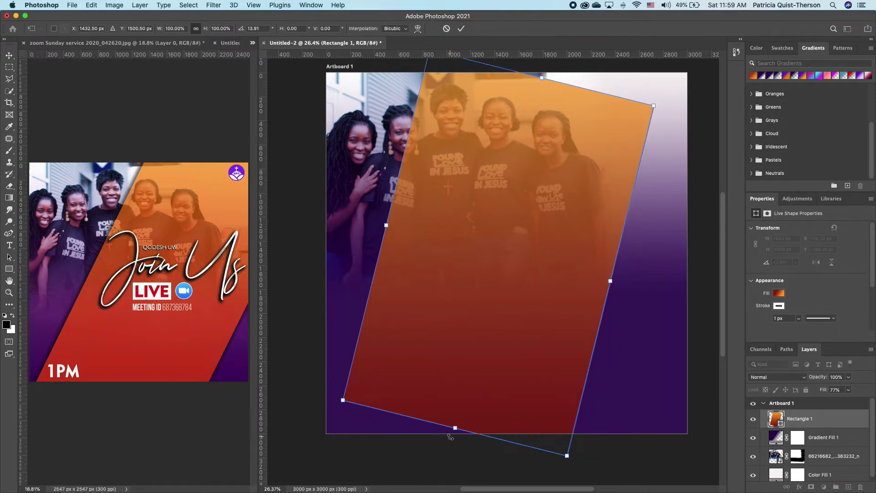
left_click_drag(456, 427, 413, 465)
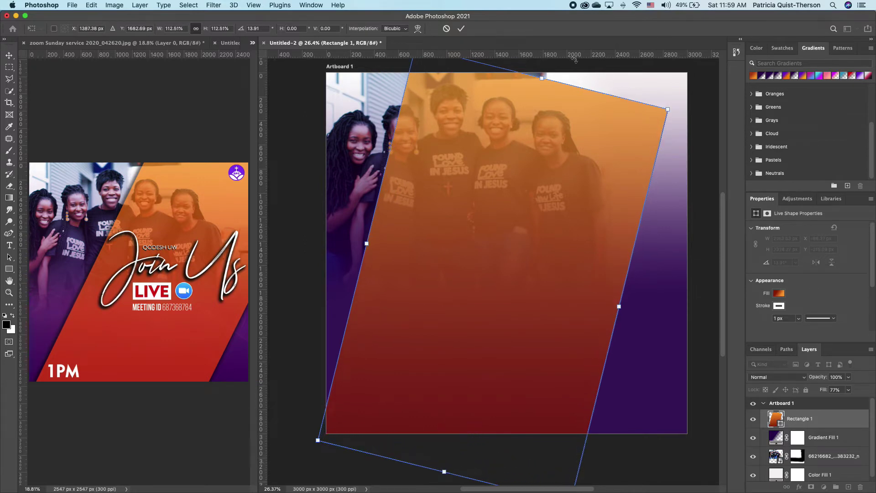
left_click_drag(544, 77, 568, 57)
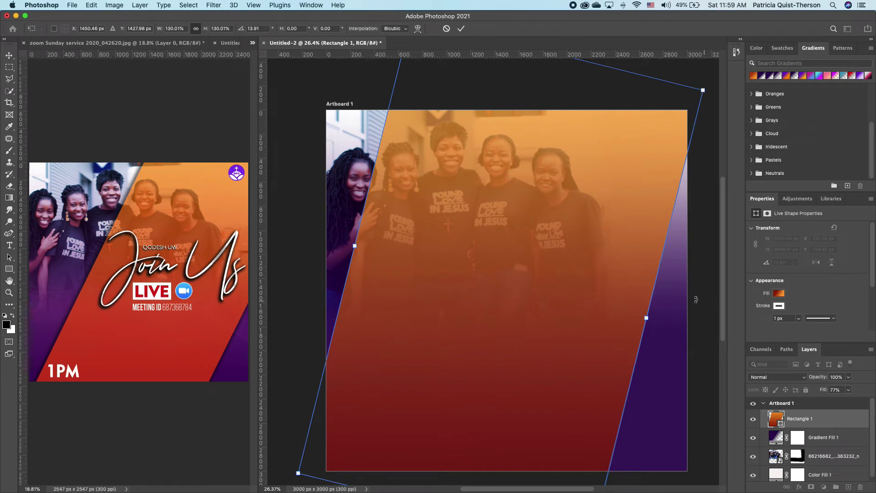
left_click_drag(647, 318, 625, 315)
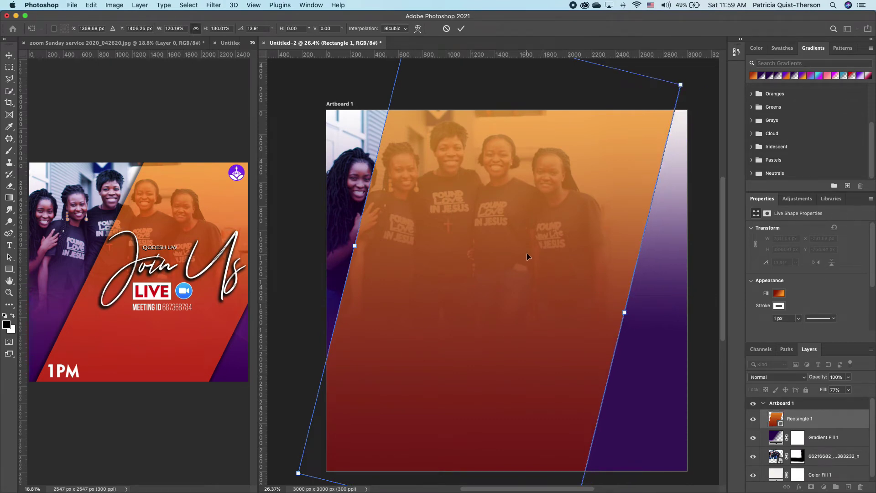
left_click_drag(527, 256, 562, 265)
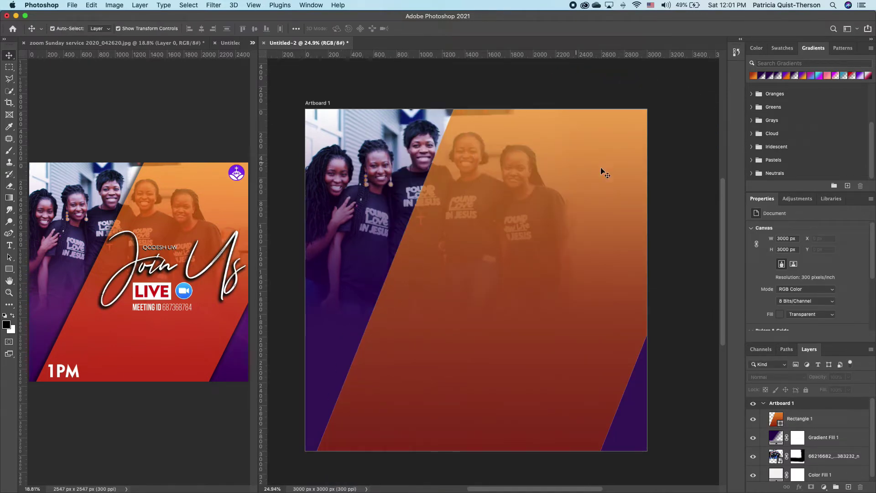
- Set the slanted rectangle's stroke to No Color so its white outline disappears
left_click(573, 254)
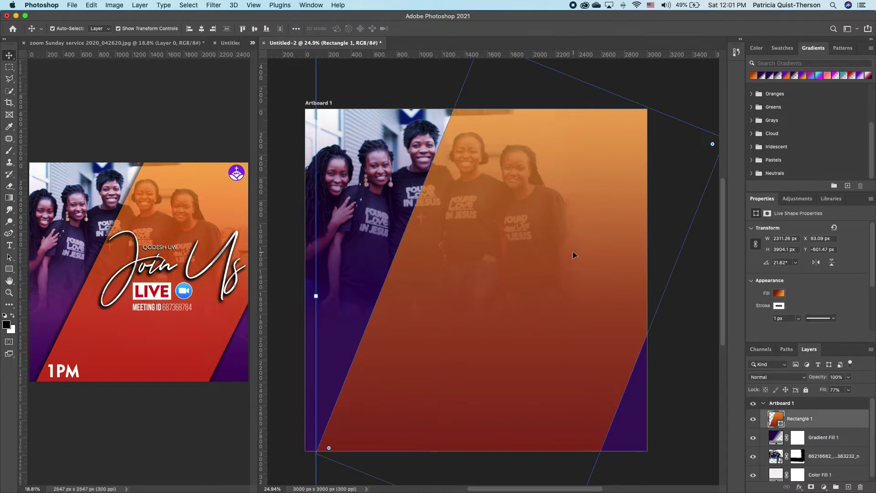
left_click(780, 306)
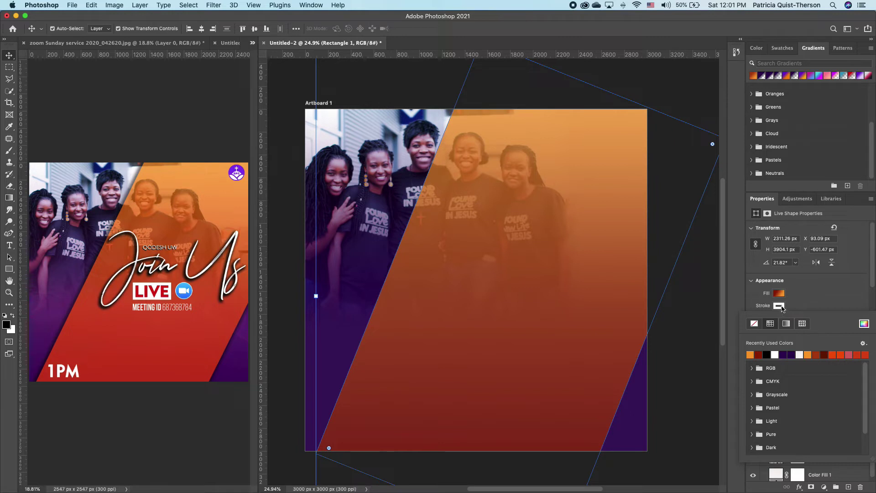
left_click(757, 324)
left_click(811, 294)
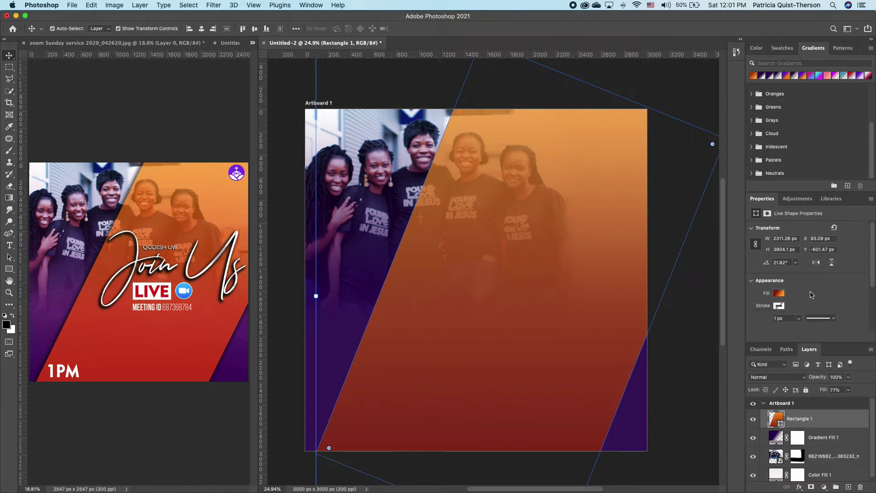
left_click(693, 98)
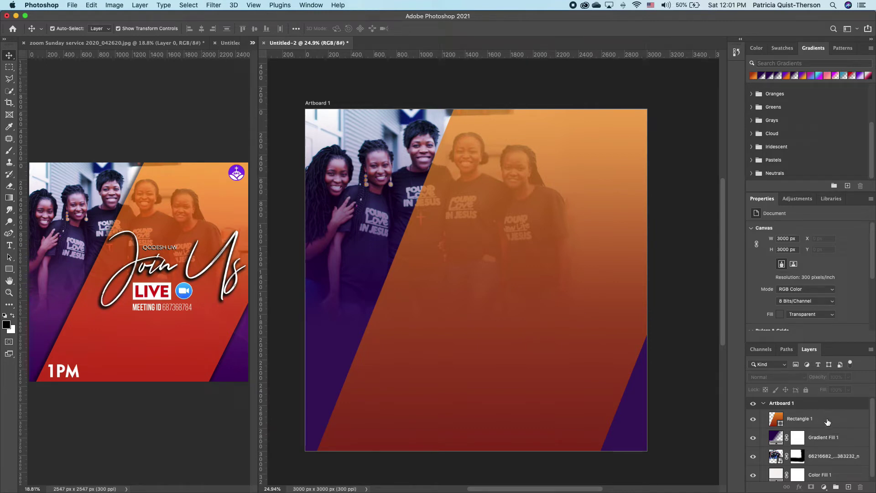
left_click(827, 419)
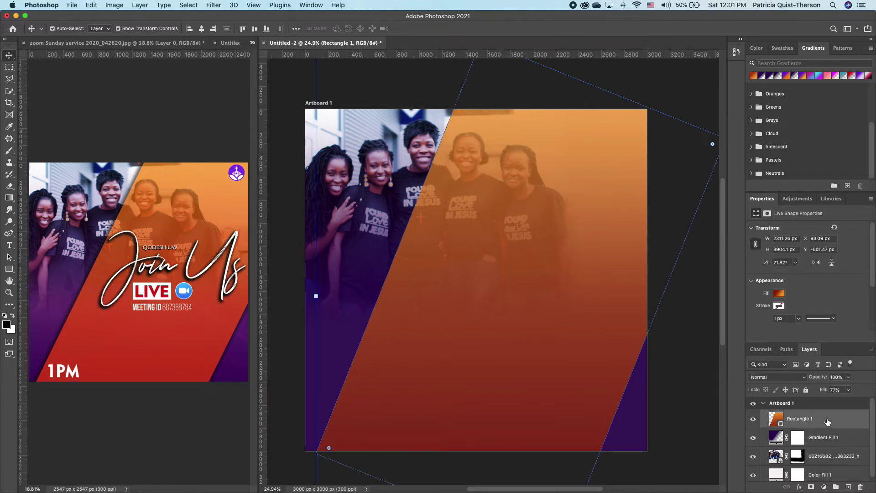
- Add a drop shadow to Rectangle 1 with opacity lowered to 83% and size raised to 109 px
double_click(863, 421)
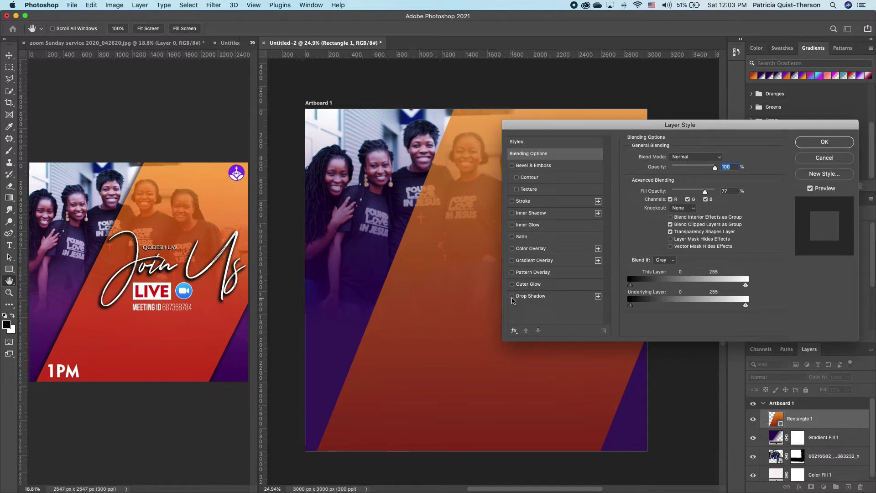
left_click(512, 296)
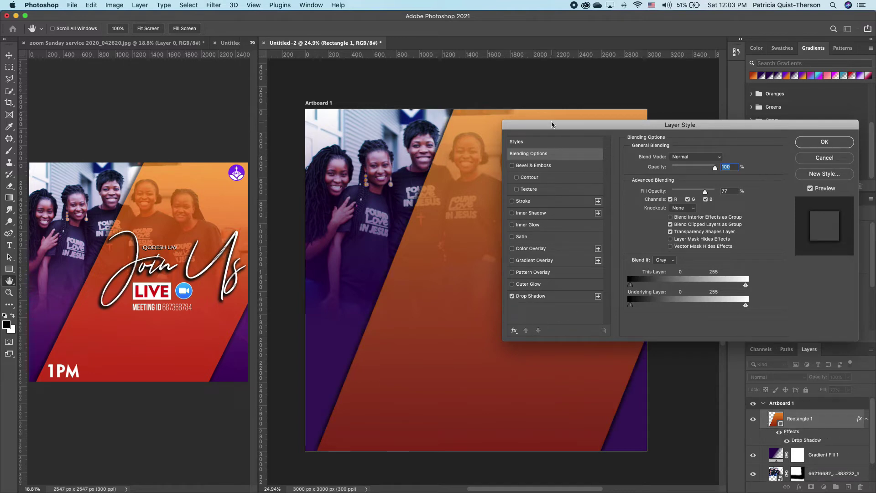
left_click_drag(553, 126, 574, 58)
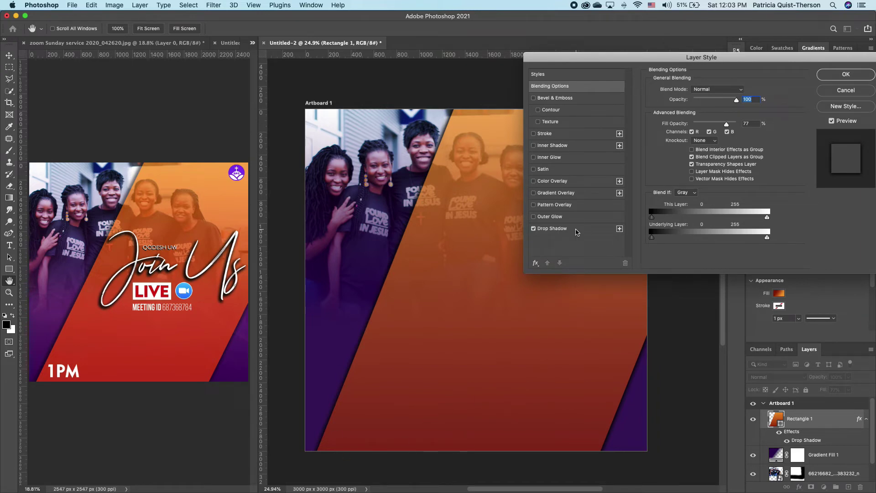
left_click(576, 232)
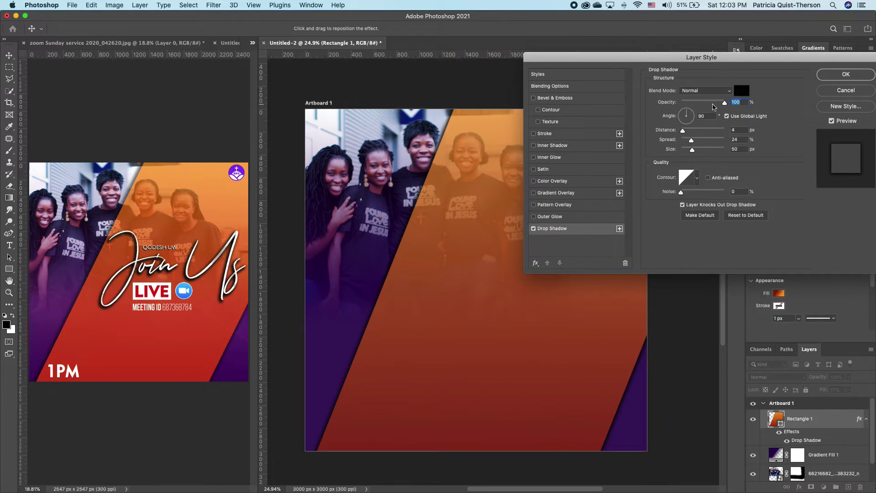
left_click_drag(725, 103, 718, 104)
left_click_drag(692, 150, 702, 150)
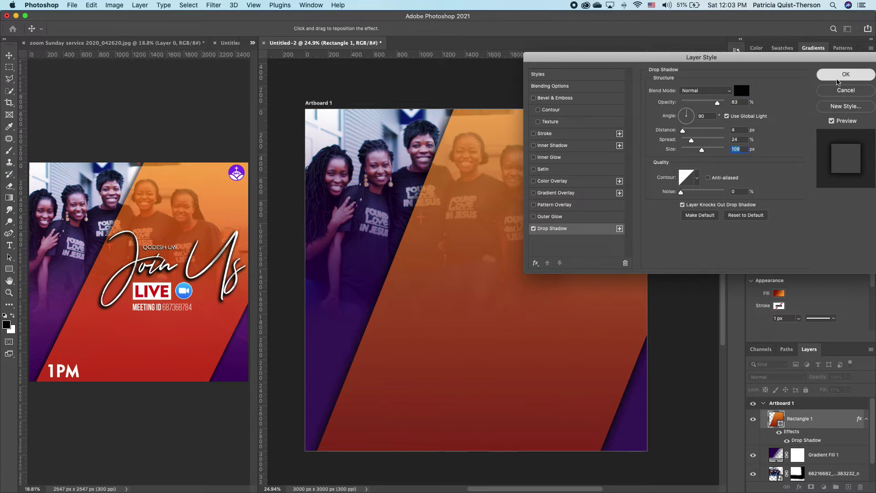
left_click(838, 80)
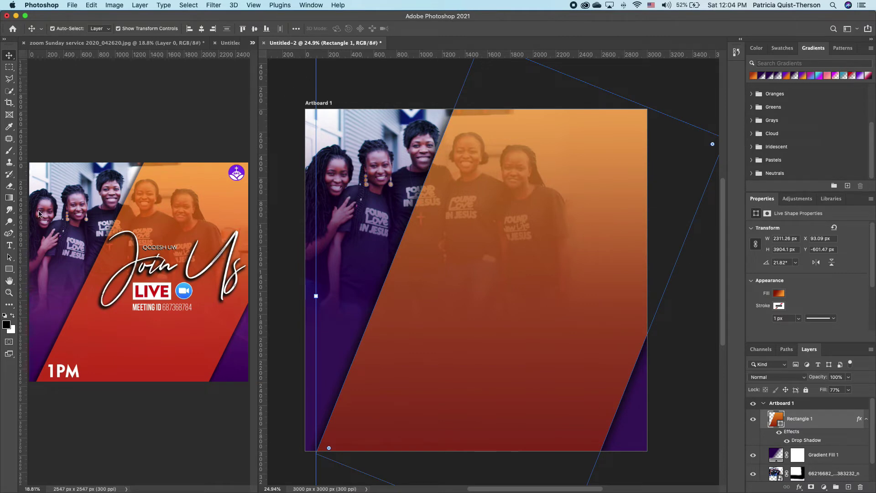
- Type the word 'Join' in white and move it toward the middle of the artboard
left_click(9, 247)
left_click(288, 137)
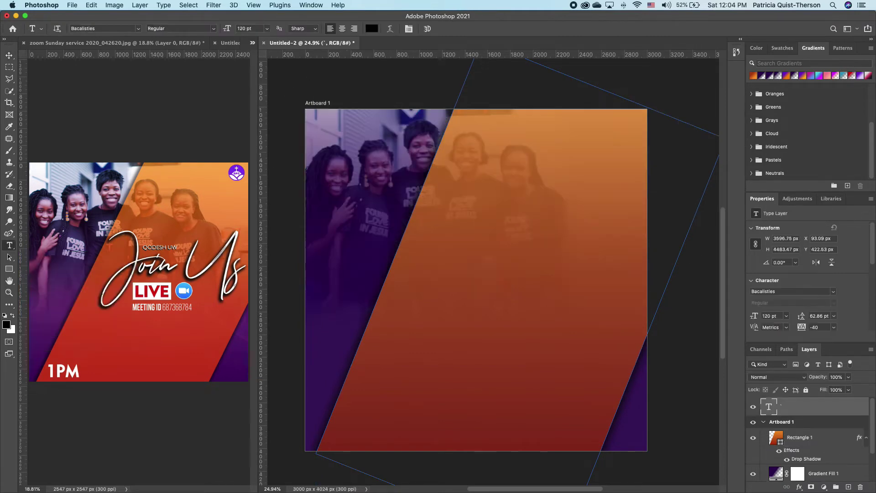
left_click(12, 316)
left_click(402, 171)
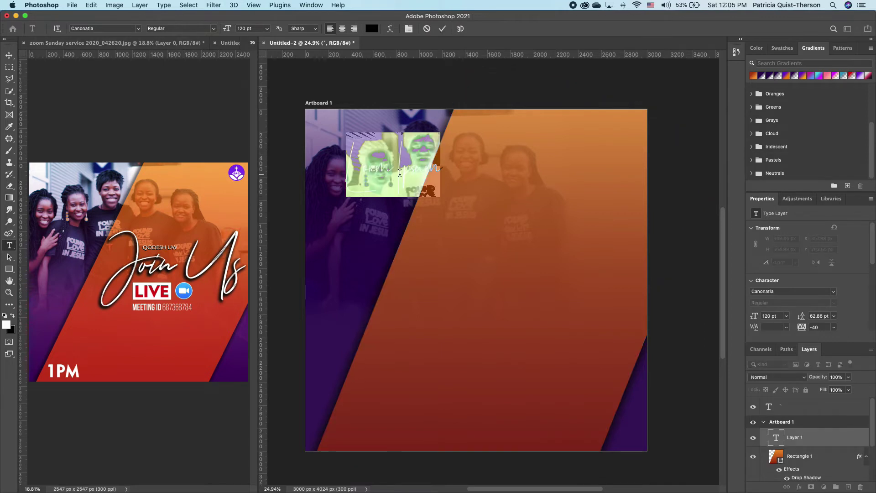
type("Join")
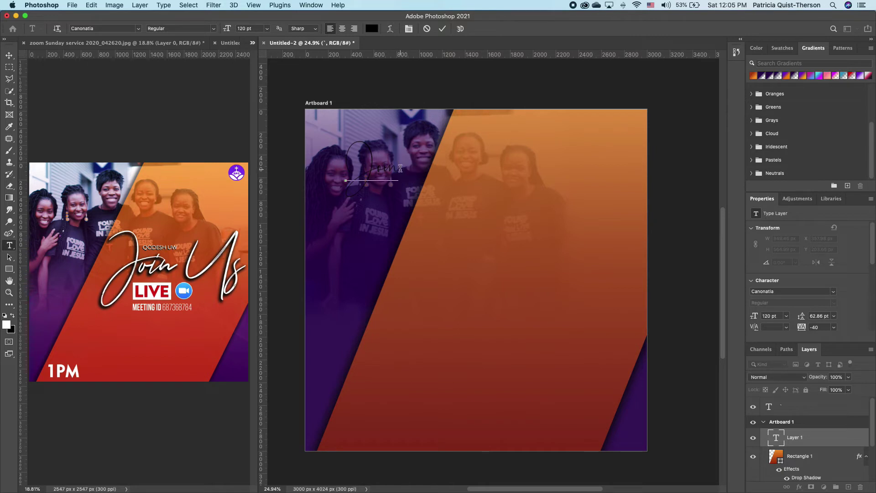
left_click_drag(400, 169, 323, 159)
left_click(13, 316)
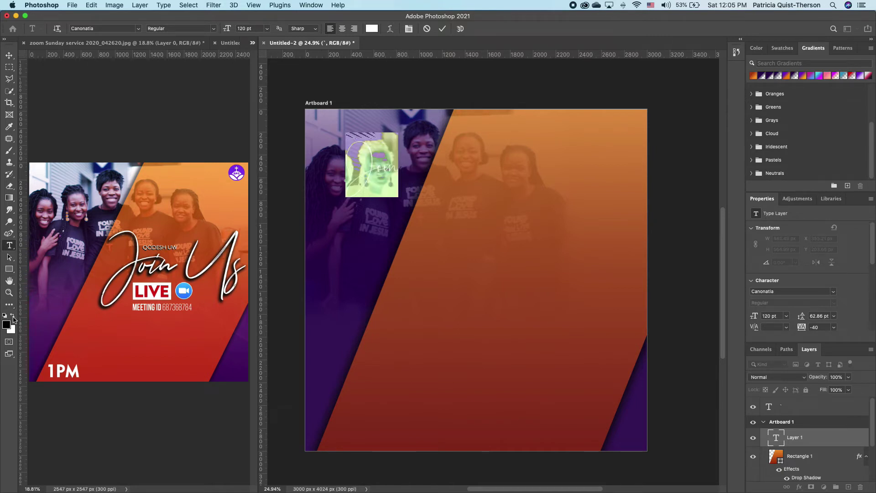
left_click(9, 55)
left_click_drag(364, 168, 563, 238)
- Scale the Join text slightly down and nudge it into place
key("ctrl+t")
left_click_drag(479, 296, 478, 289)
double_click(545, 187)
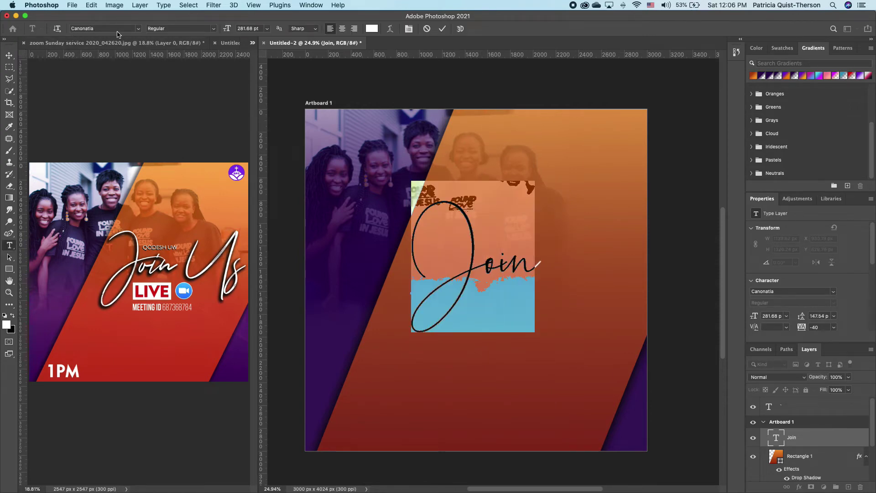
left_click(9, 55)
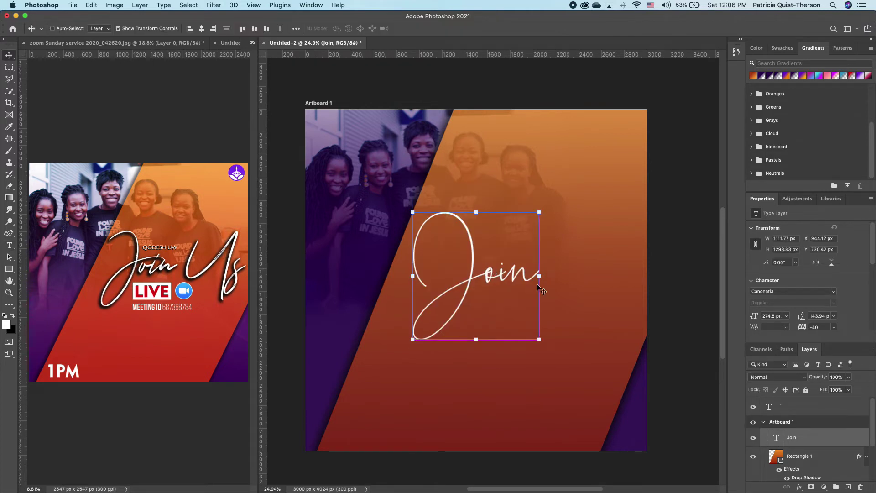
- Duplicate the Join layer, shift the copy right, and retype it as 'Us'
key("super+j")
left_click_drag(495, 275, 587, 269)
double_click(607, 271)
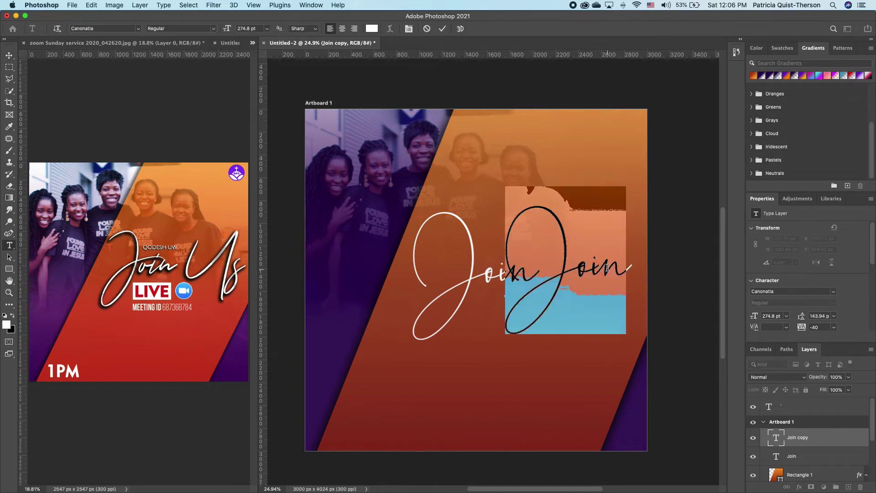
type("Us")
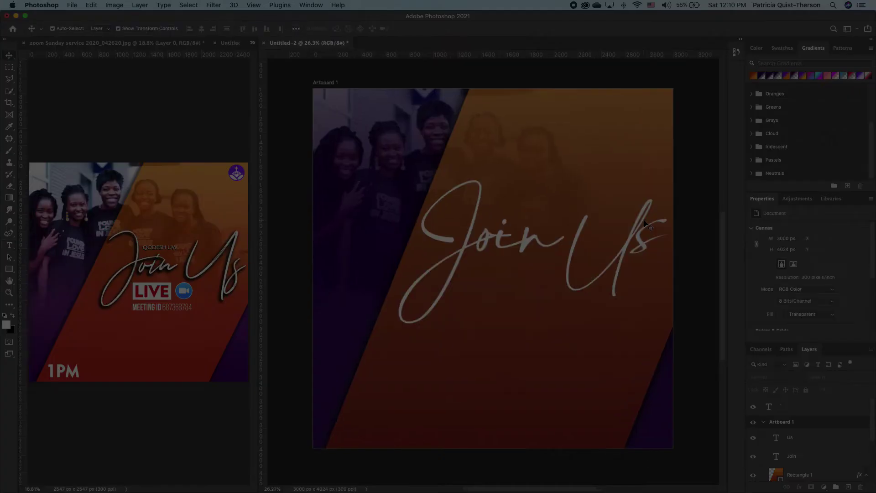
- Give the Join text a drop shadow with 43 px size, reduced spread and 3 px distance
left_click(529, 238)
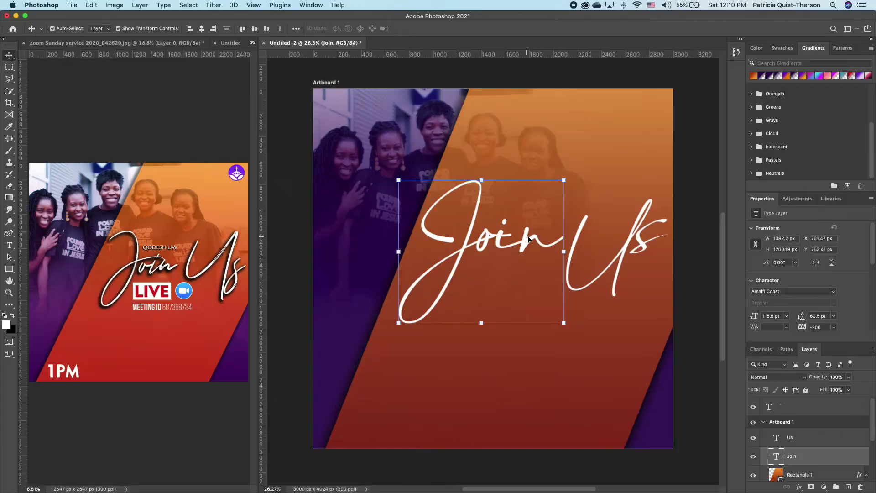
double_click(861, 459)
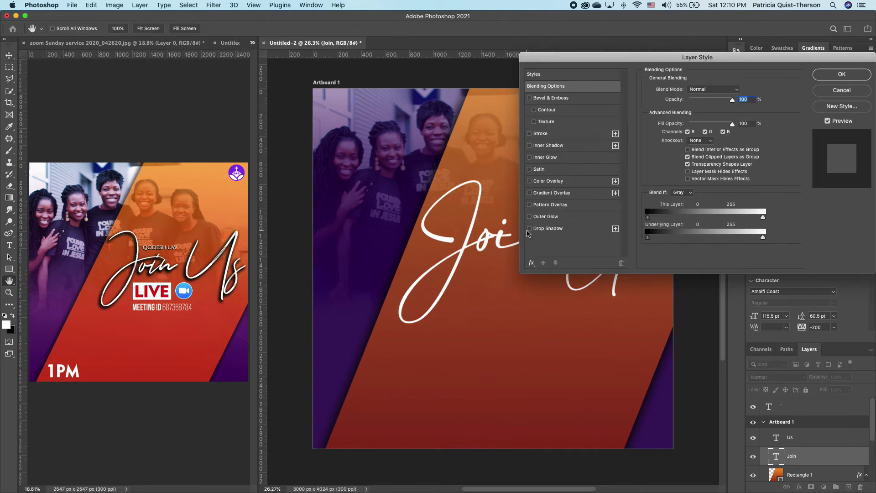
left_click(529, 229)
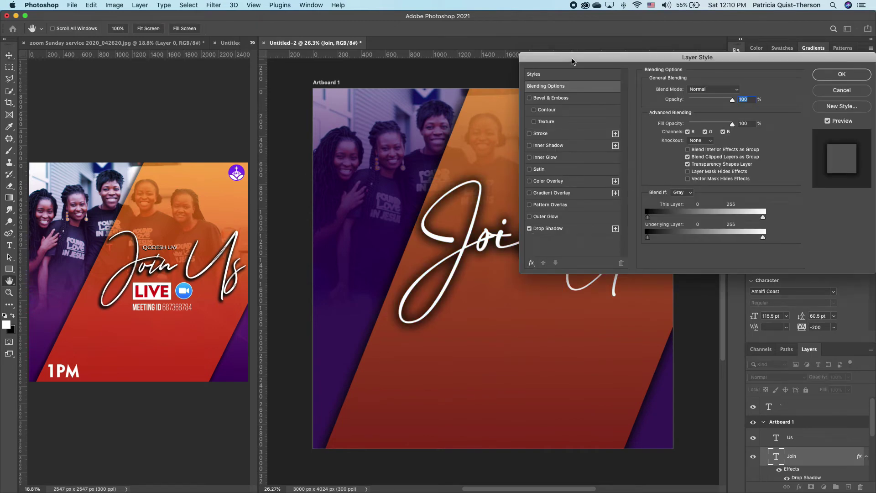
left_click_drag(572, 59, 546, 64)
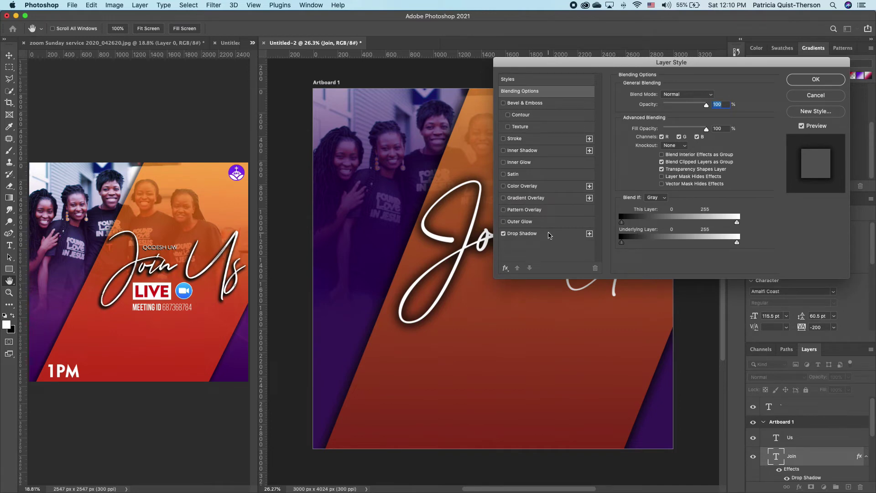
left_click(549, 235)
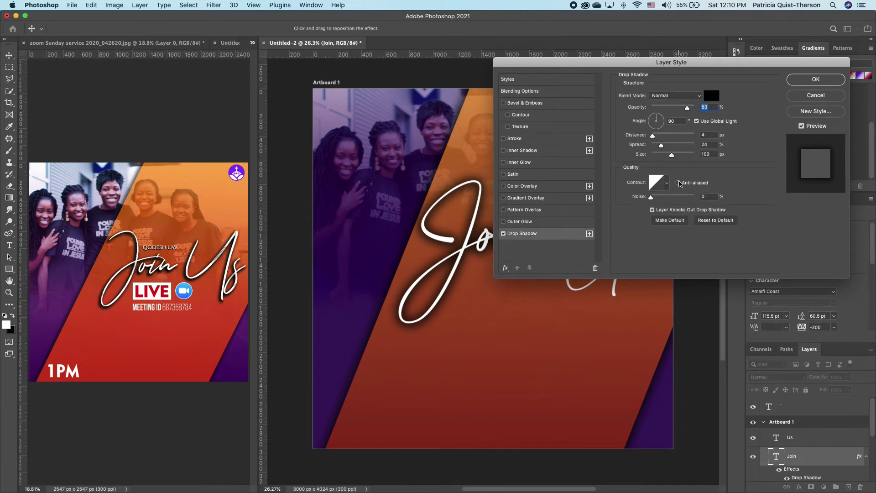
left_click_drag(671, 156, 662, 158)
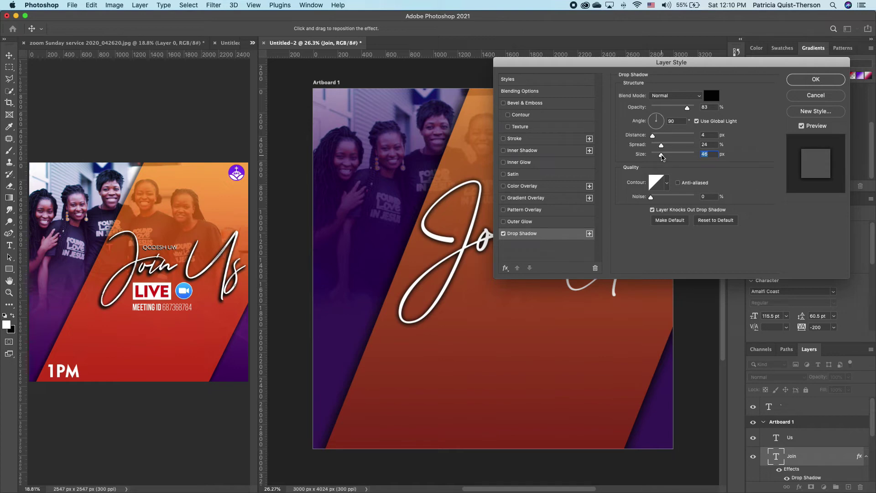
mouse_move(662, 145)
left_mouse_down()
mouse_move(654, 151)
mouse_move(661, 157)
left_mouse_up()
left_click_drag(593, 63, 562, 72)
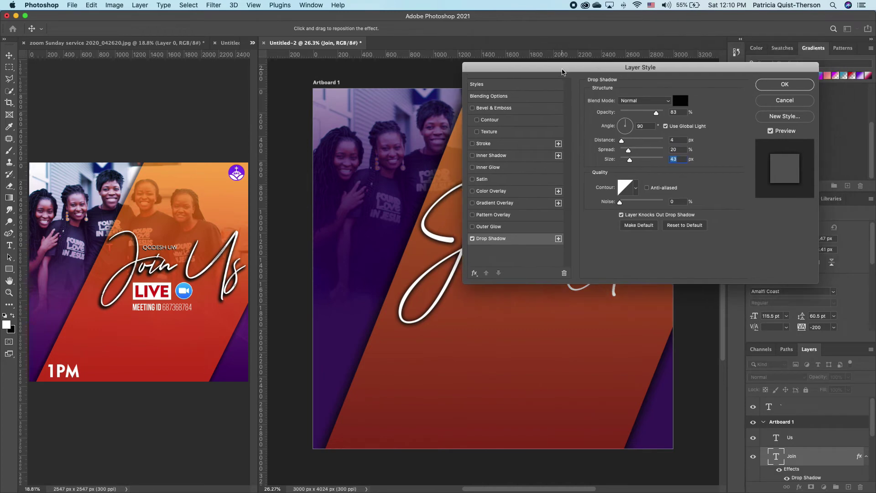
left_click_drag(621, 140, 621, 141)
left_click_drag(656, 113, 661, 115)
left_click(784, 84)
- Add a matching drop shadow to the Us text (92% opacity, 3 px distance, 43 px size)
left_click(637, 296)
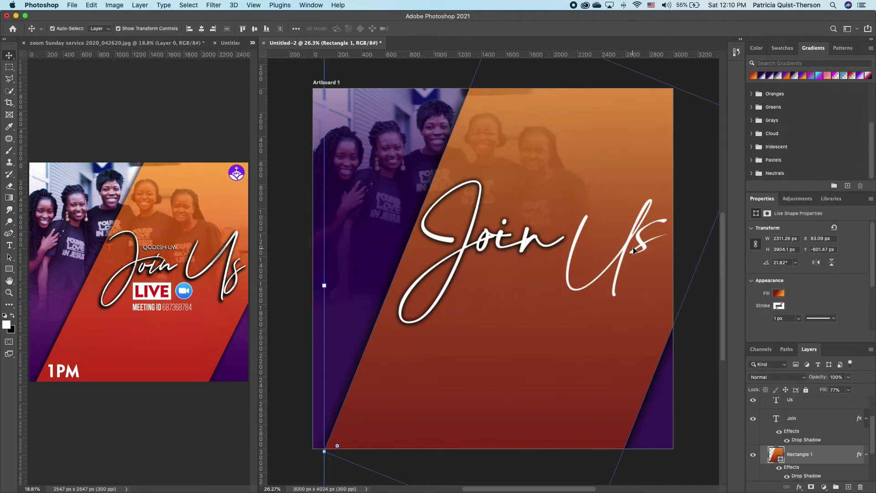
left_click(861, 404)
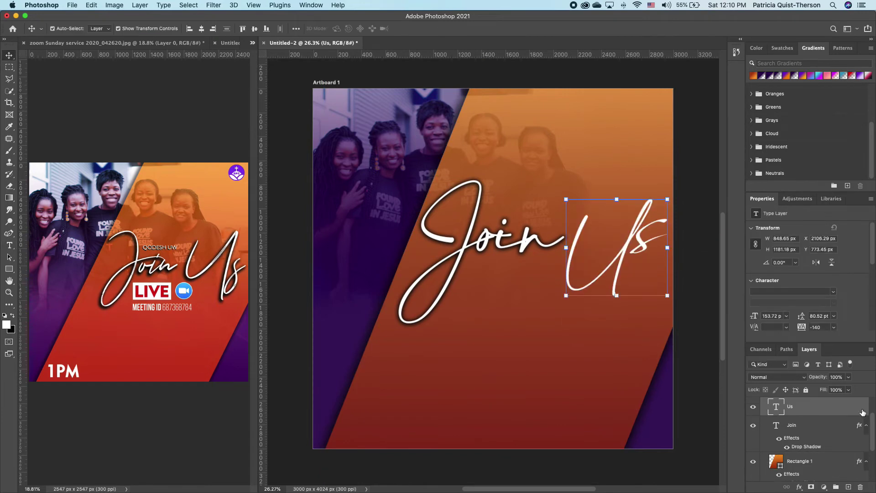
double_click(863, 412)
left_click(473, 238)
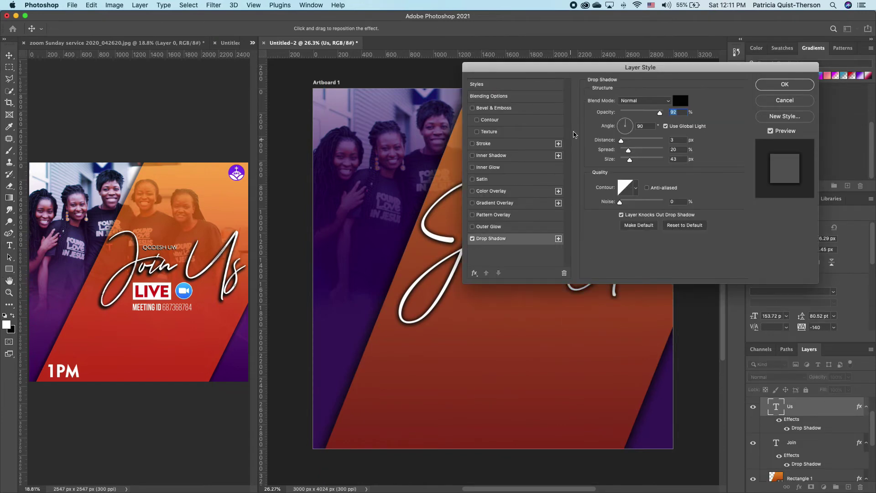
left_click_drag(546, 66, 541, 98)
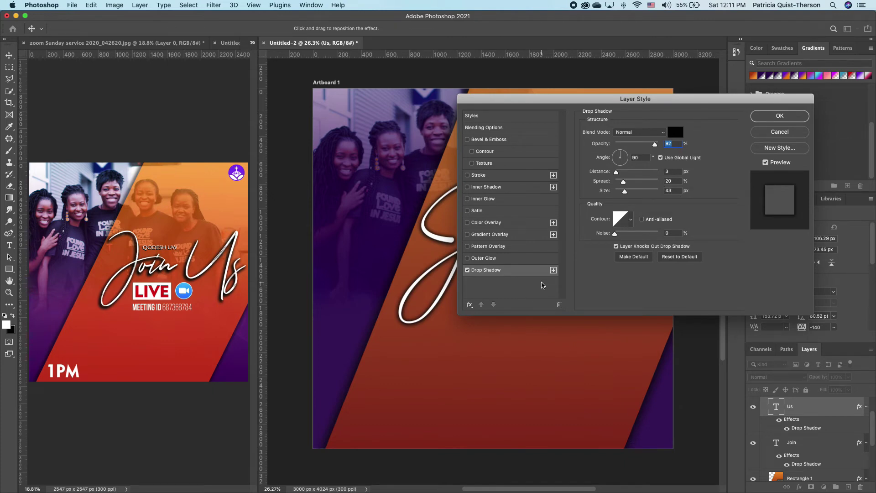
left_click(779, 116)
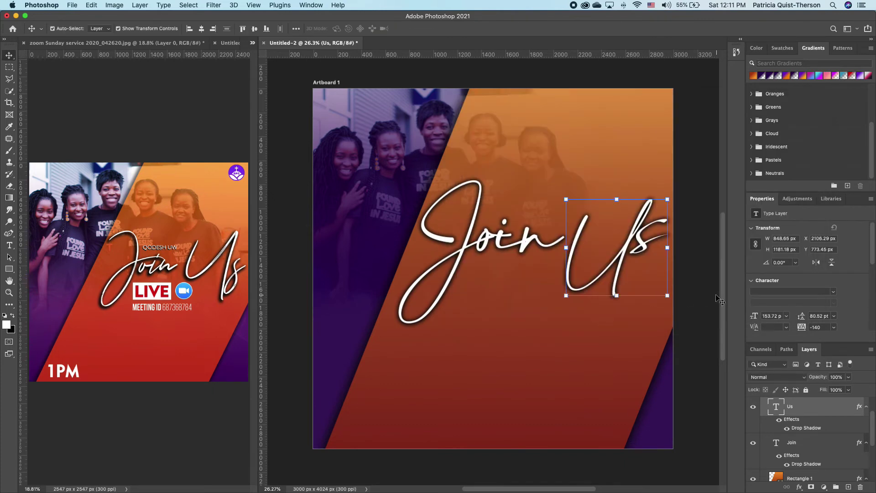
left_click(703, 299)
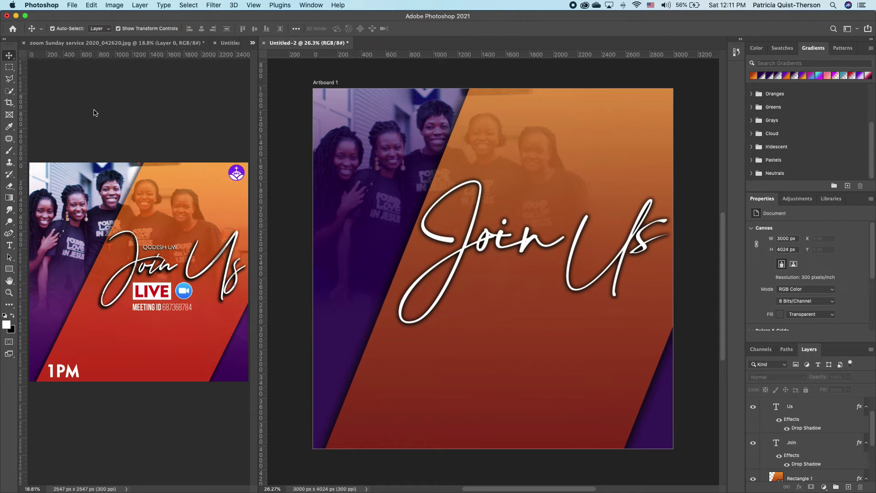
- Type 'QODESH UW', move it onto the Join Us heading and scale it to about 71%
left_click(10, 246)
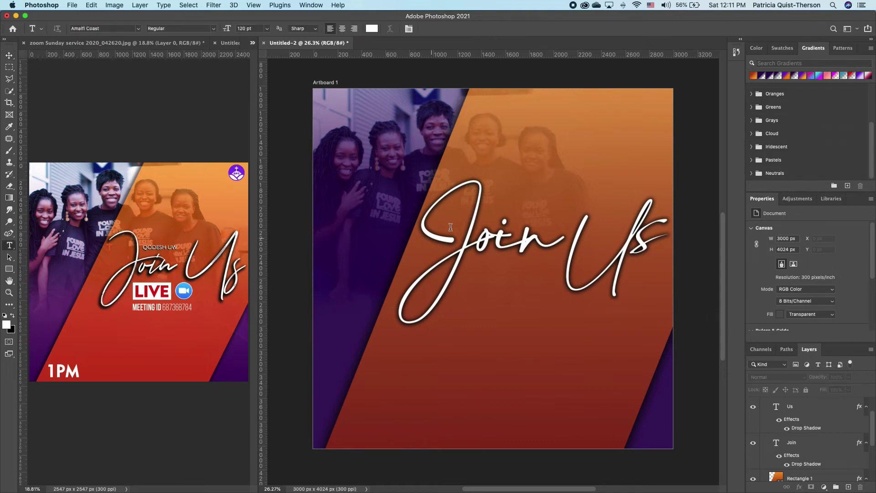
left_click(364, 141)
type("Q")
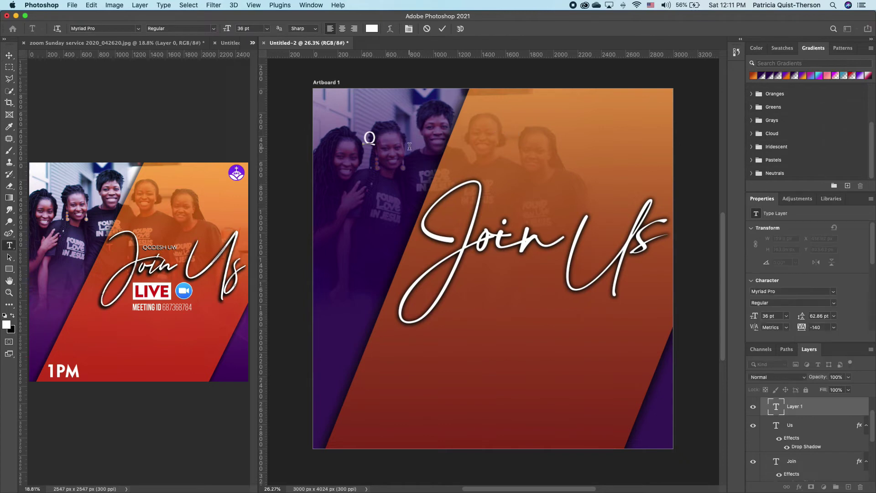
type("ODESH UW")
key("ctrl+Return")
key("v")
left_click_drag(424, 137, 539, 210)
key("ctrl+t")
key("Return")
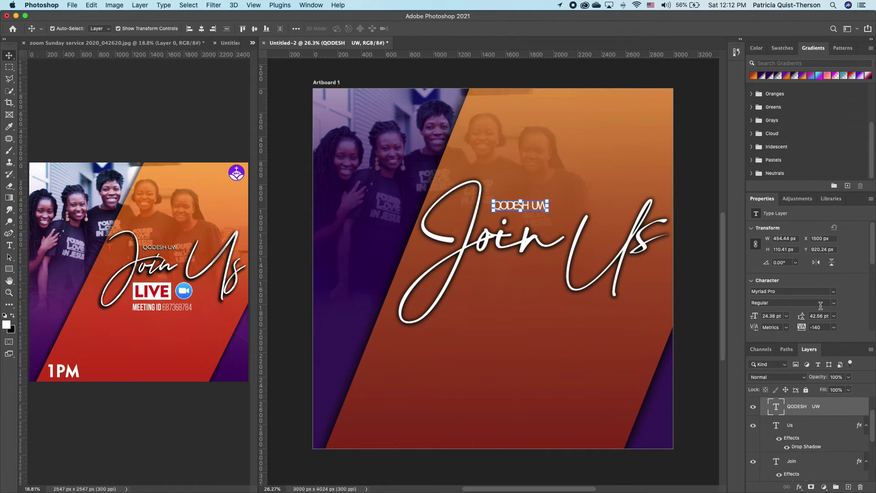
- Tighten the QODESH UW tracking to -80 in the Character panel
left_click_drag(872, 254, 872, 269)
left_click_drag(805, 288, 802, 290)
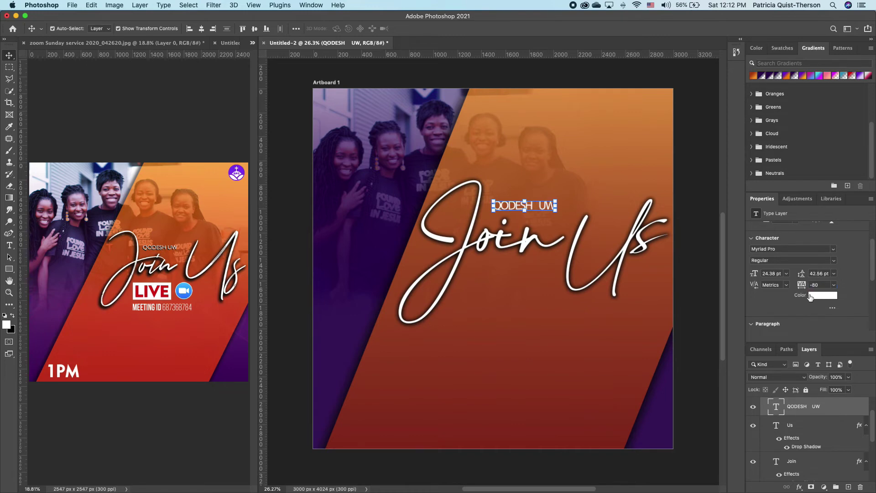
double_click(547, 208)
key("Escape")
- Give QODESH UW a crisp drop shadow with 0 px size and 13% spread
key("v")
double_click(861, 409)
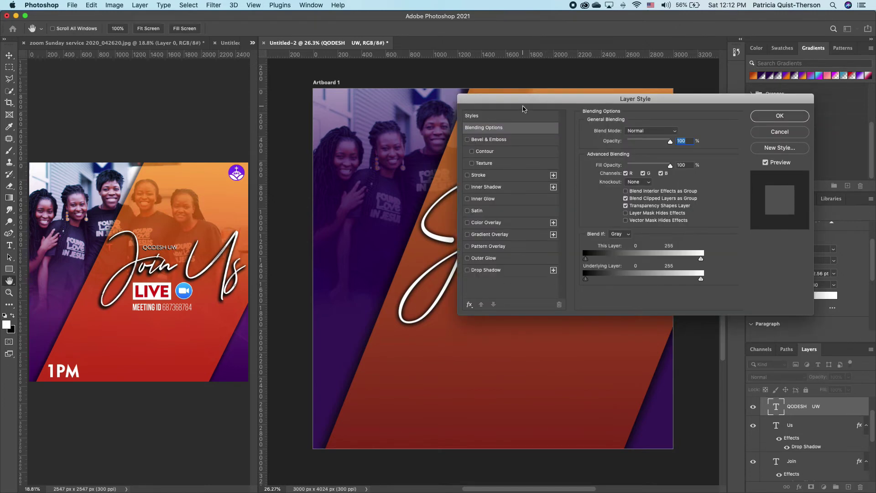
left_click_drag(540, 94, 684, 102)
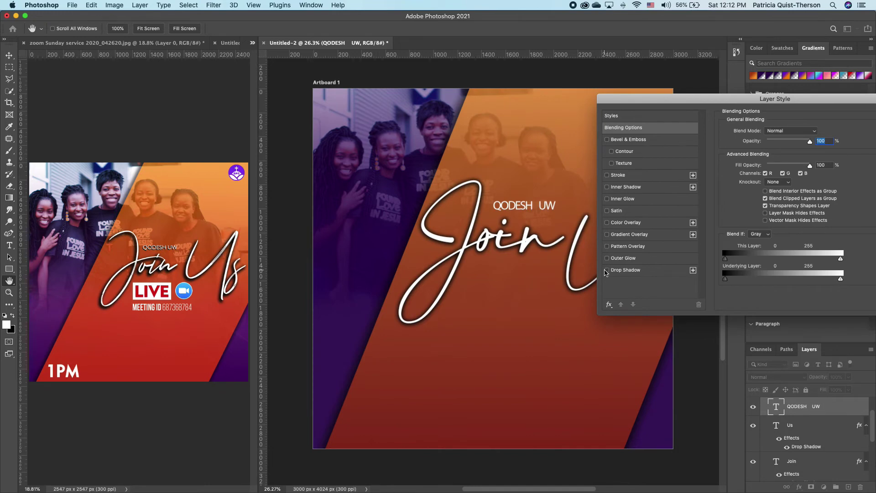
left_click(607, 270)
left_click(656, 270)
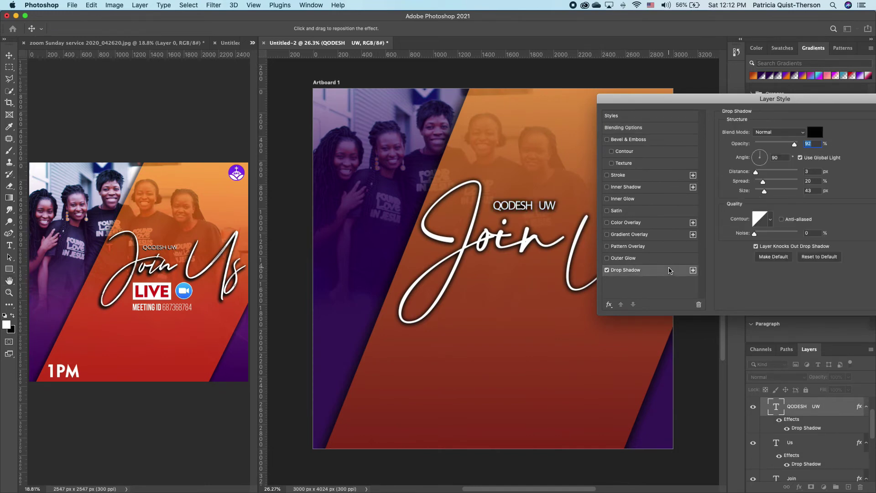
mouse_move(764, 192)
left_mouse_down()
mouse_move(755, 193)
mouse_move(759, 183)
left_mouse_up()
left_click_drag(802, 104, 701, 101)
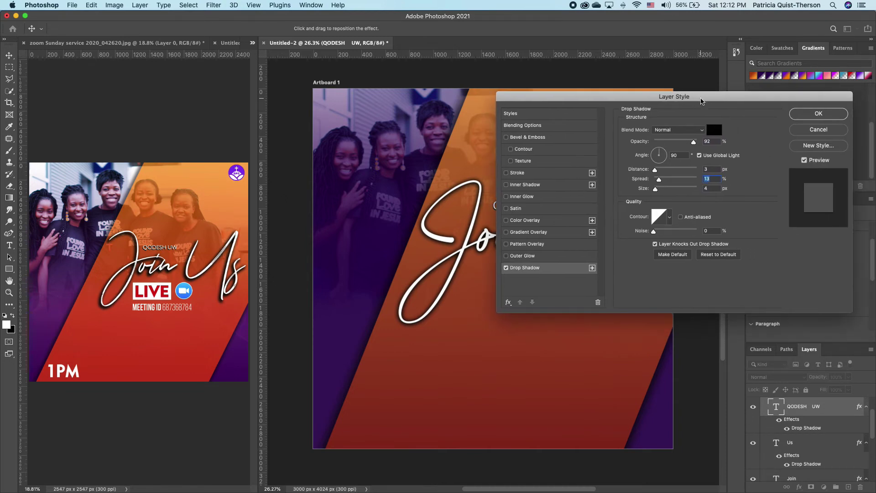
left_click(811, 114)
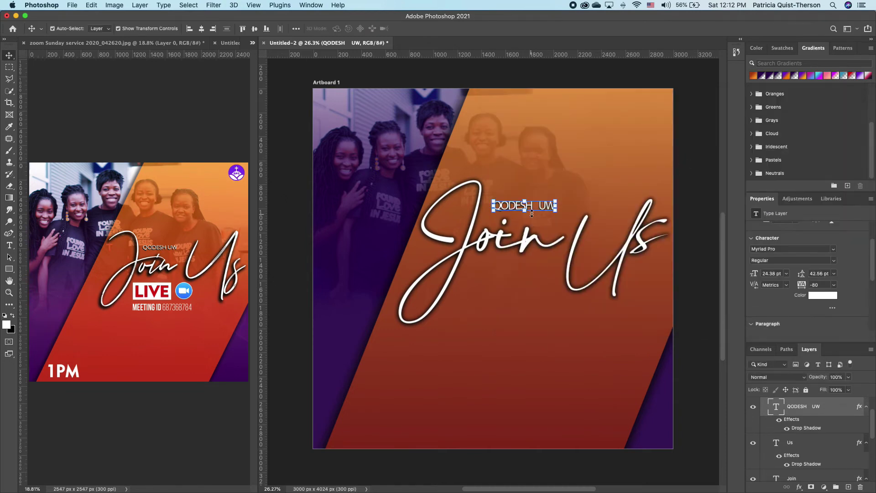
- Nudge QODESH UW into place above Join Us and loosen its tracking to -20
left_click(543, 211)
left_click_drag(546, 209, 544, 209)
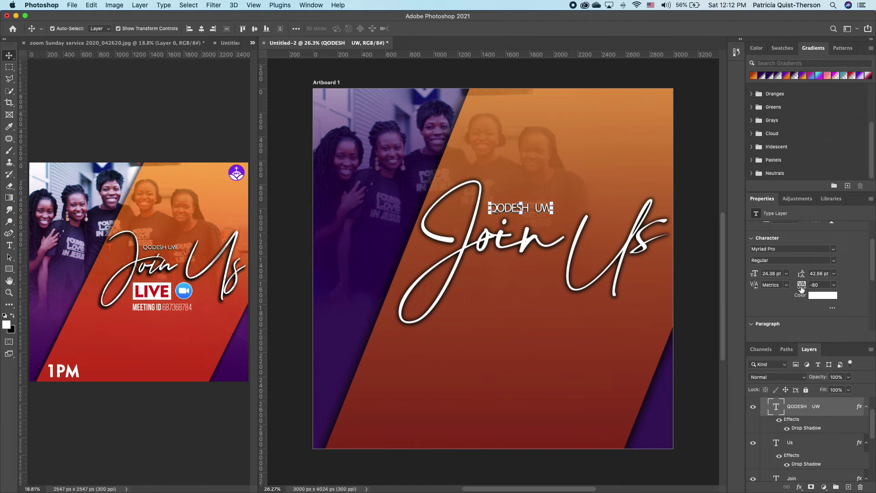
left_click_drag(800, 287, 807, 288)
left_click(594, 202)
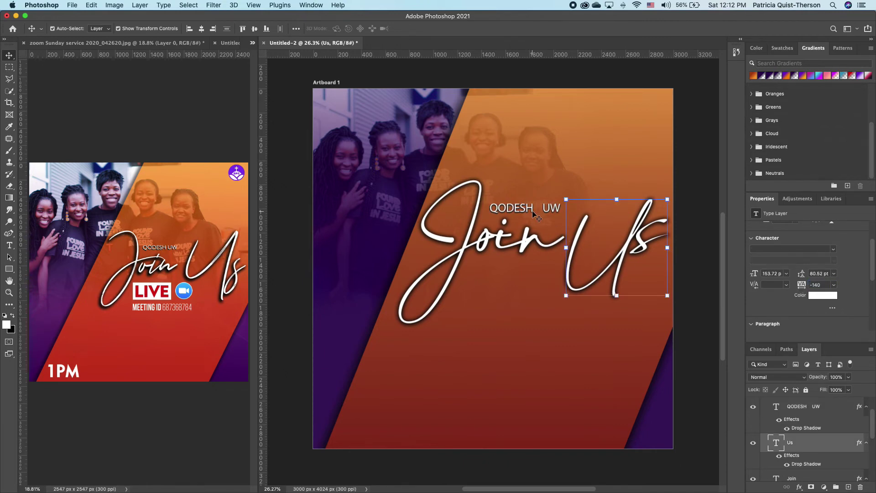
left_click(550, 208)
left_click_drag(551, 209, 557, 213)
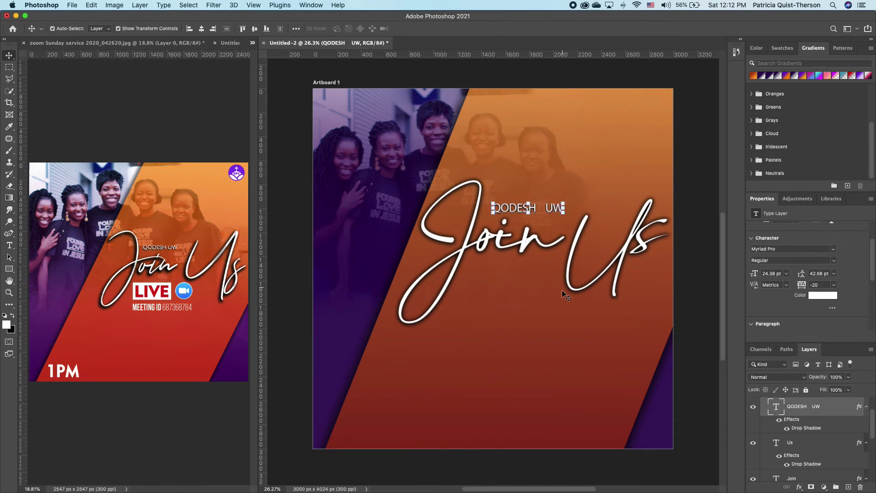
left_click(541, 318)
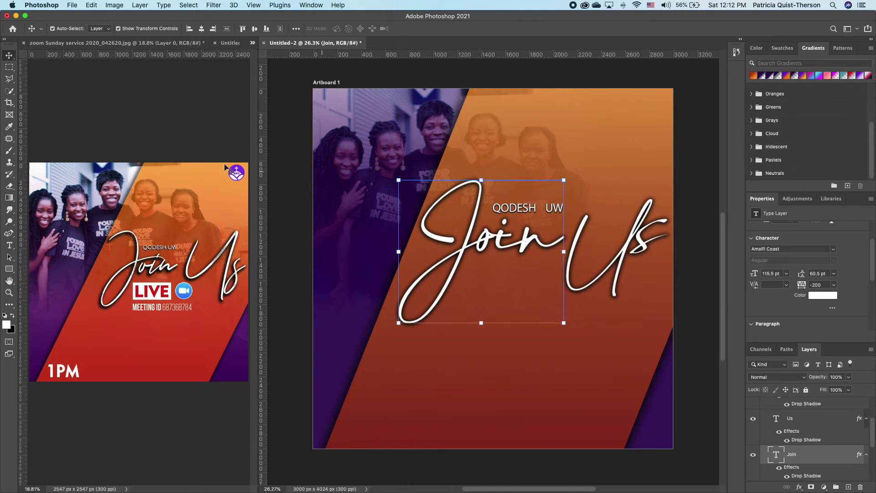
- Draw a small white-filled rectangle just below the word Join
left_click(9, 269)
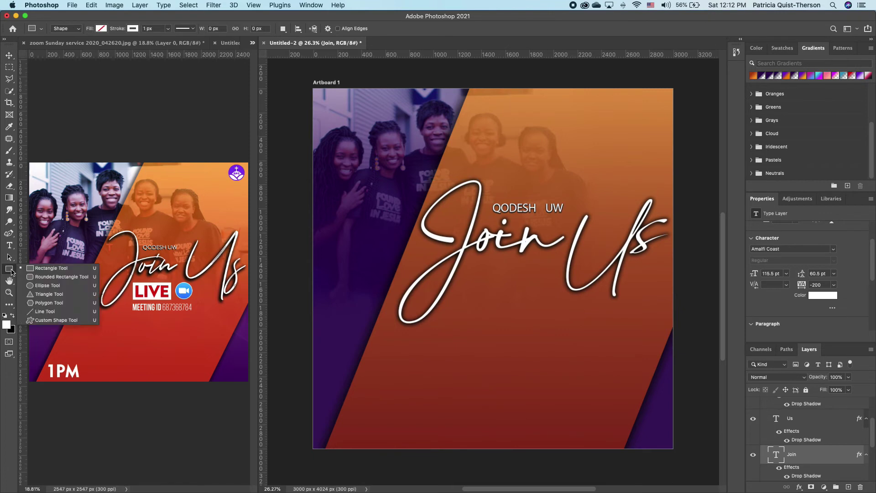
left_click(55, 272)
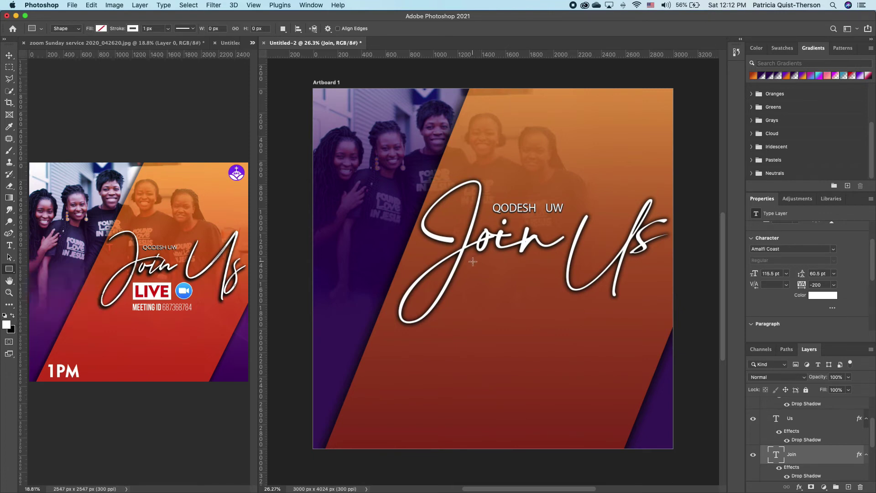
left_click_drag(472, 262, 522, 284)
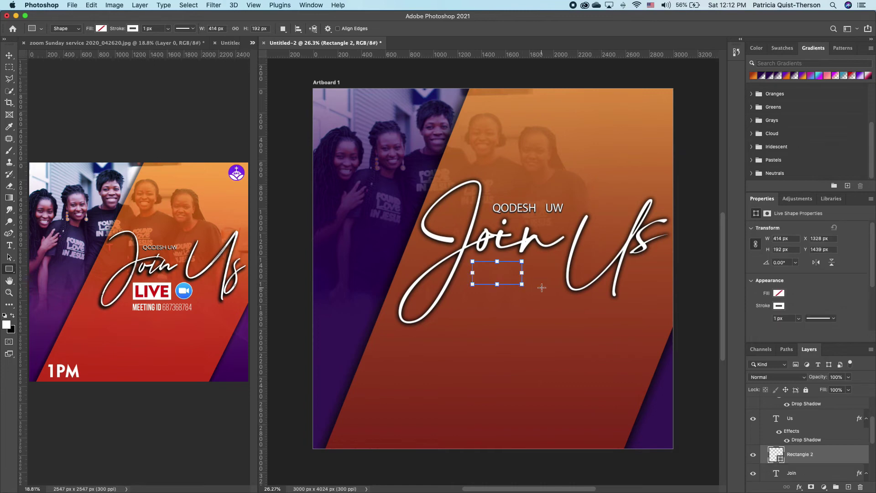
left_click(780, 294)
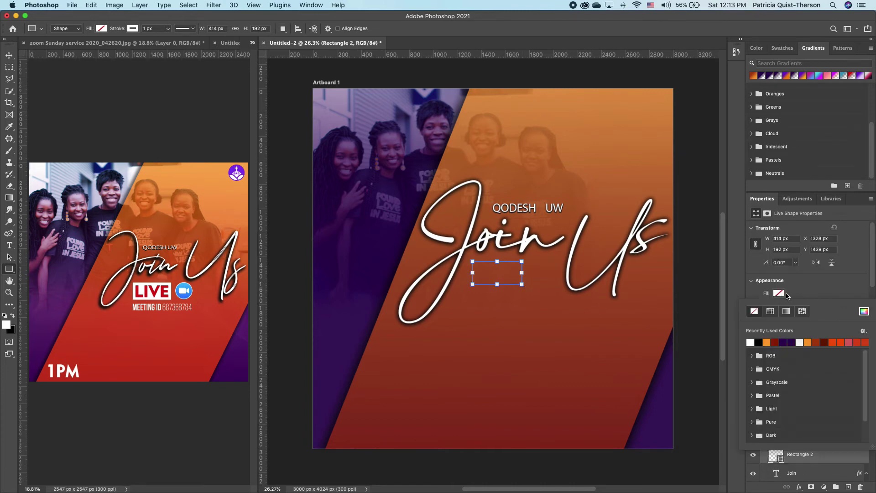
left_click(751, 342)
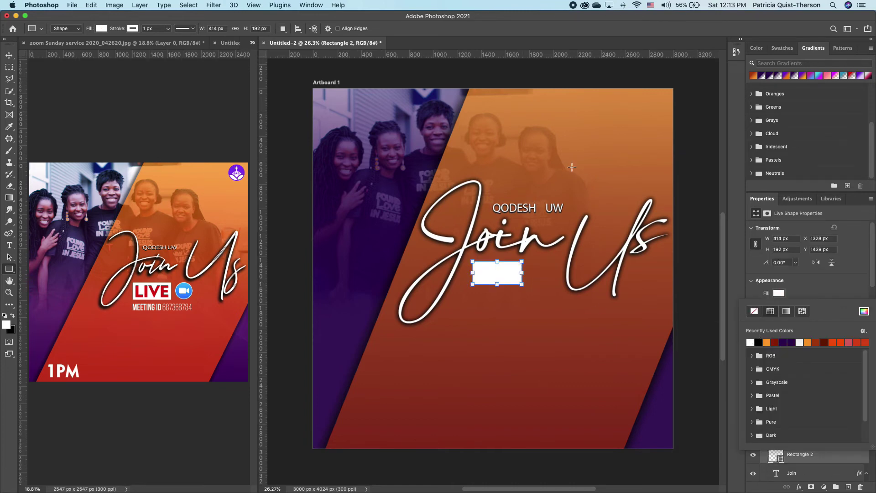
- Type 'LIVE' on a new text layer in bright red
key("t")
left_click(344, 184)
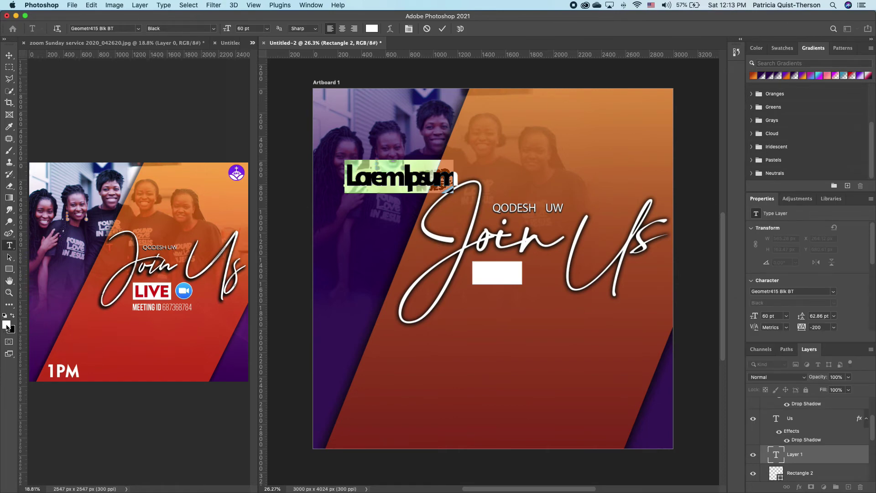
left_click(6, 327)
left_click(750, 81)
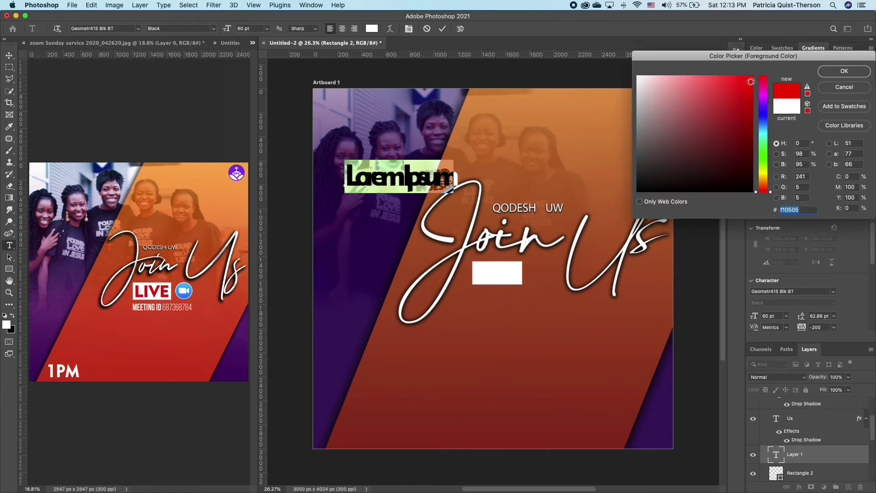
left_click(845, 71)
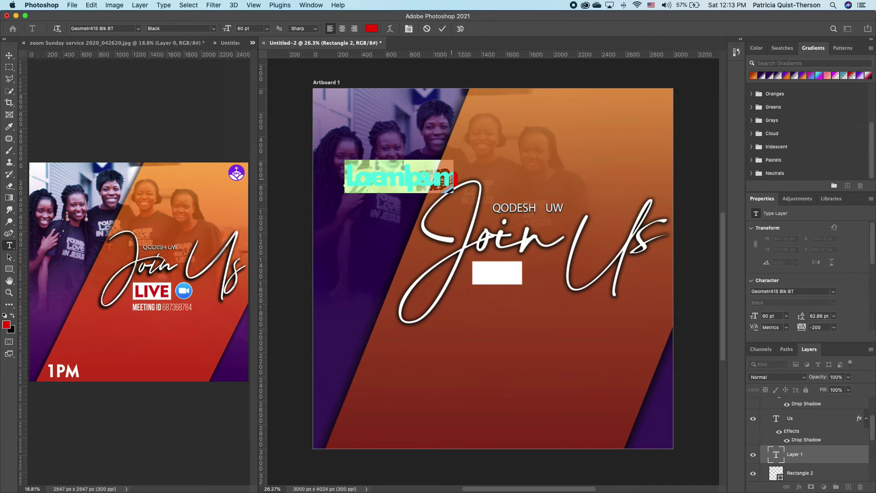
type("LIVE")
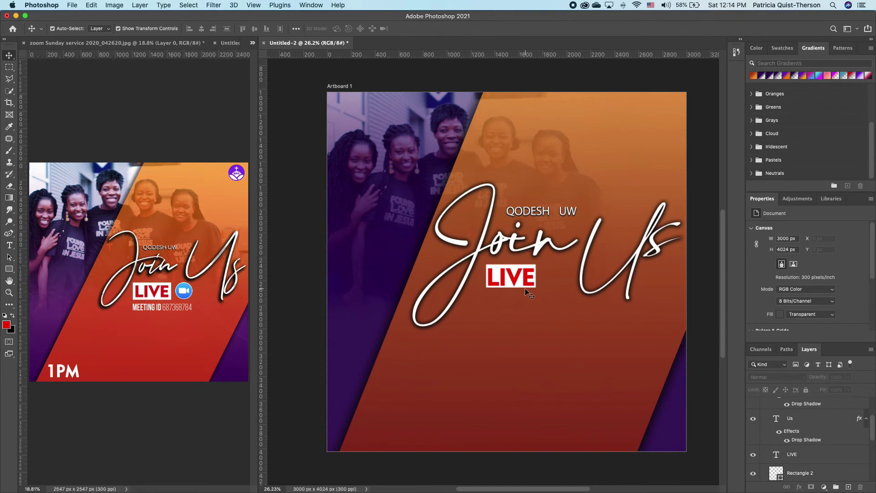
- Recolour the LIVE text a darker red (d20505) and finish editing it
scroll(522, 287, "up", 4)
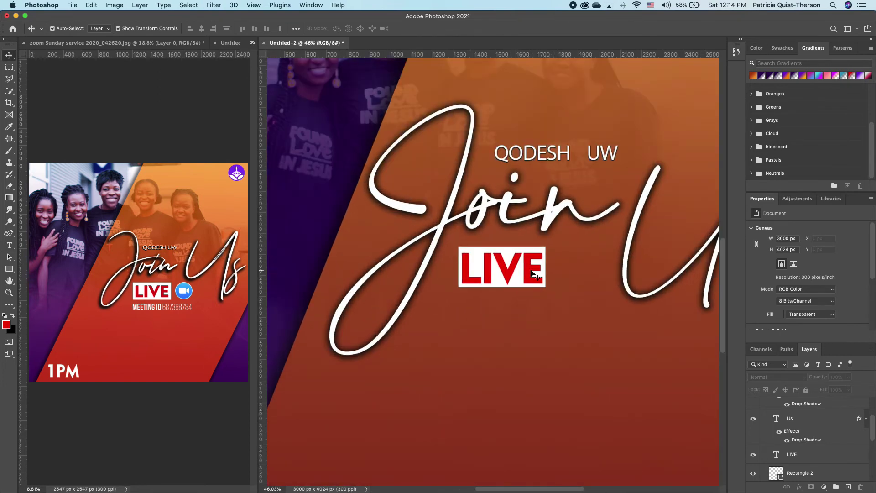
double_click(775, 455)
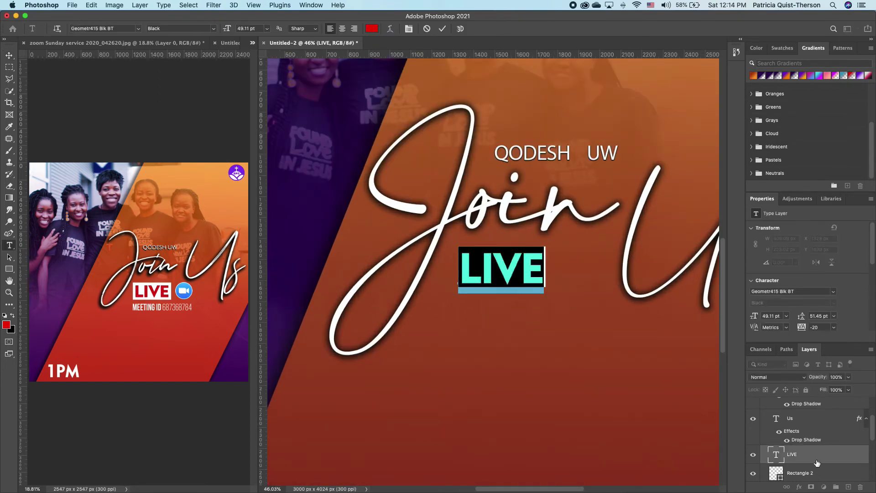
left_click(7, 324)
left_click(750, 96)
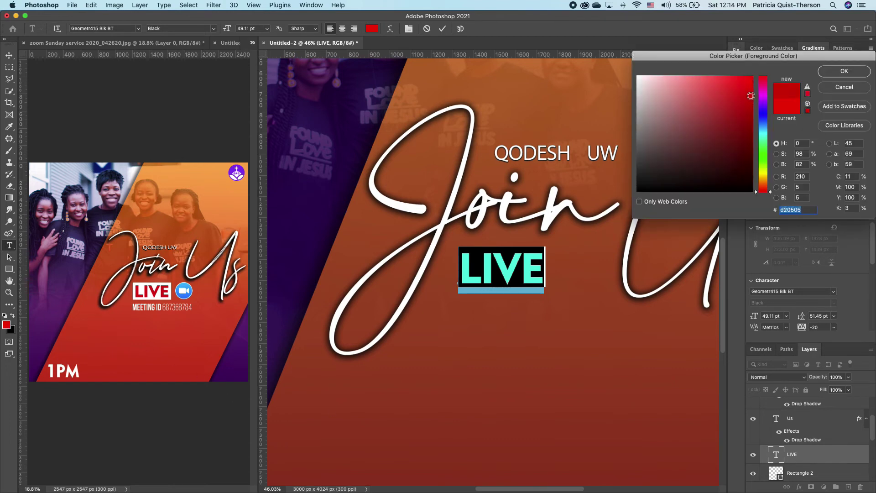
left_click(862, 69)
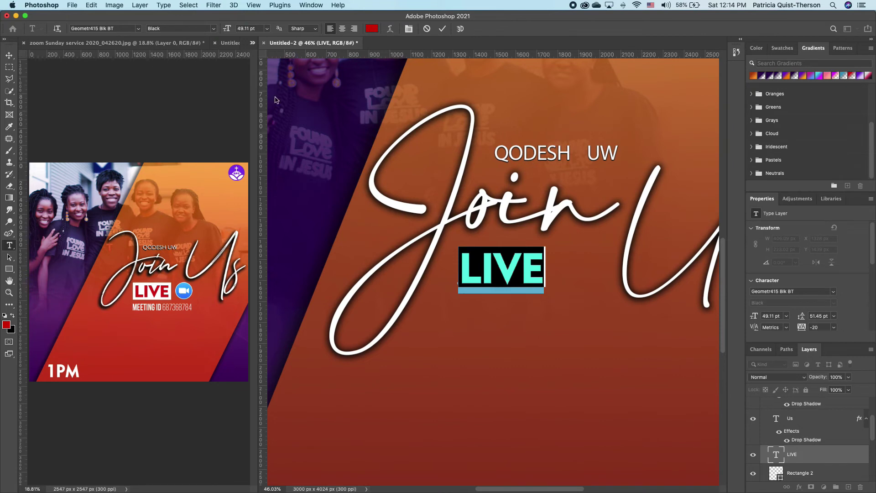
key("Escape")
key("v")
scroll(579, 294, "down", 1)
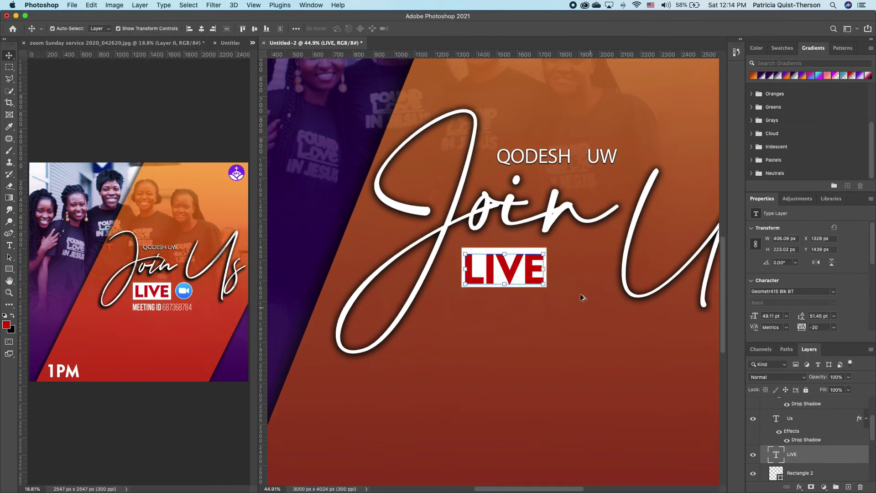
scroll(579, 294, "down", 5)
scroll(591, 306, "up", 5)
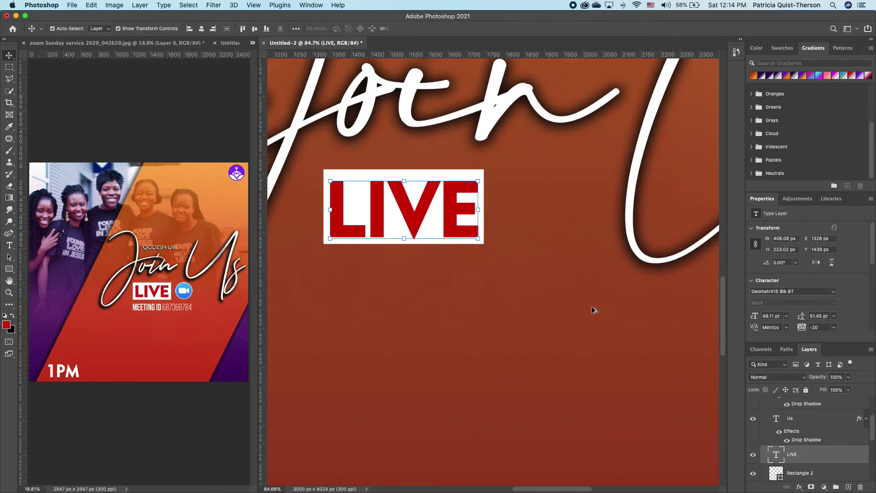
left_click(396, 245)
scroll(437, 235, "down", 6)
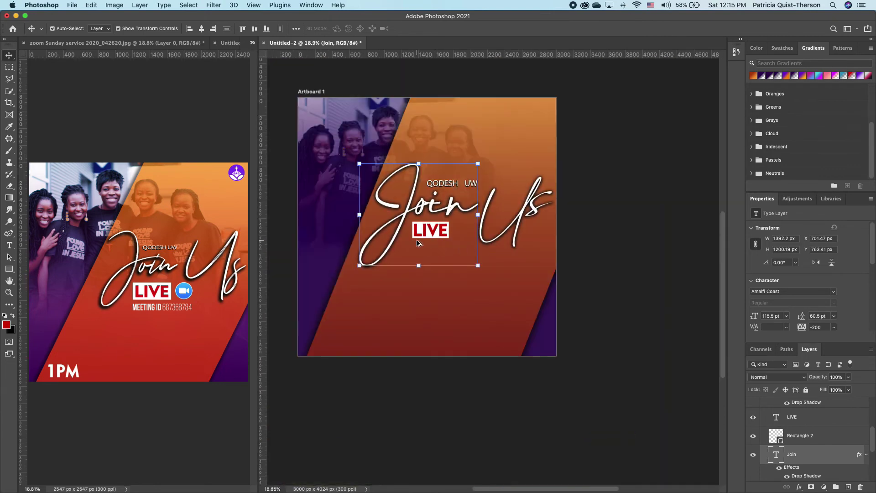
scroll(417, 242, "up", 3)
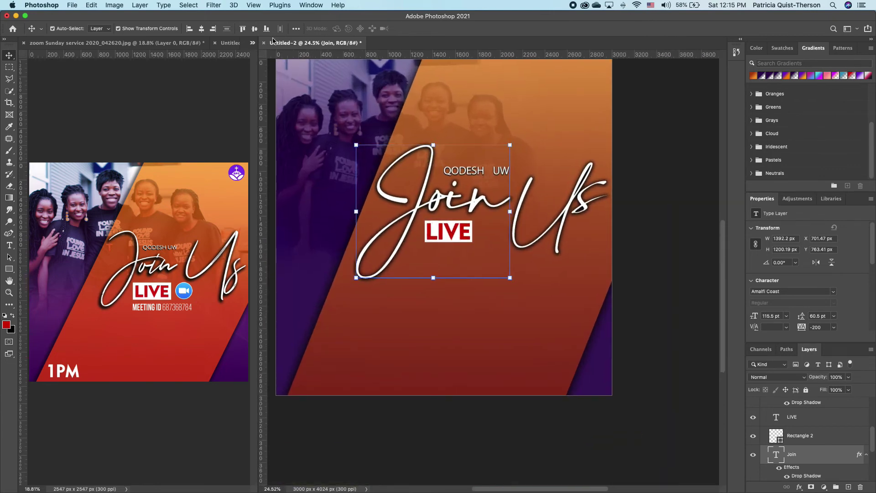
- Drag the Zoom icon and the QFC NEW LOGO from Untitled-1 into the flyer
left_click(231, 42)
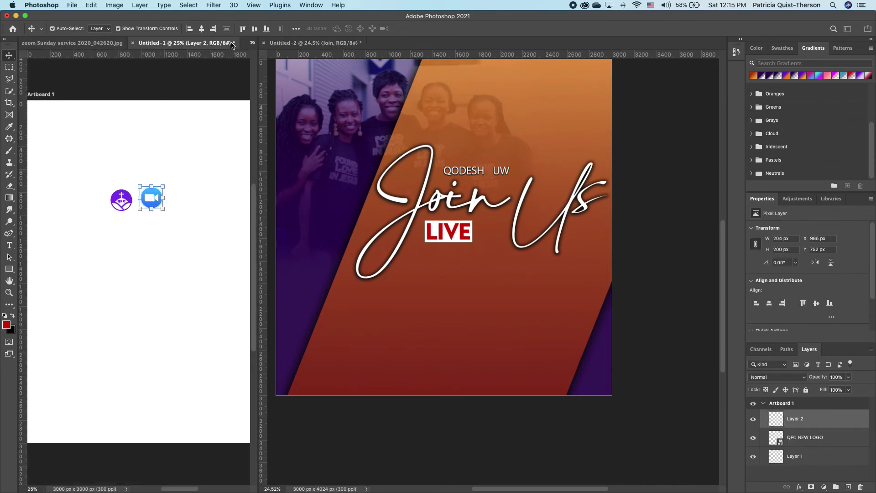
left_click(206, 132)
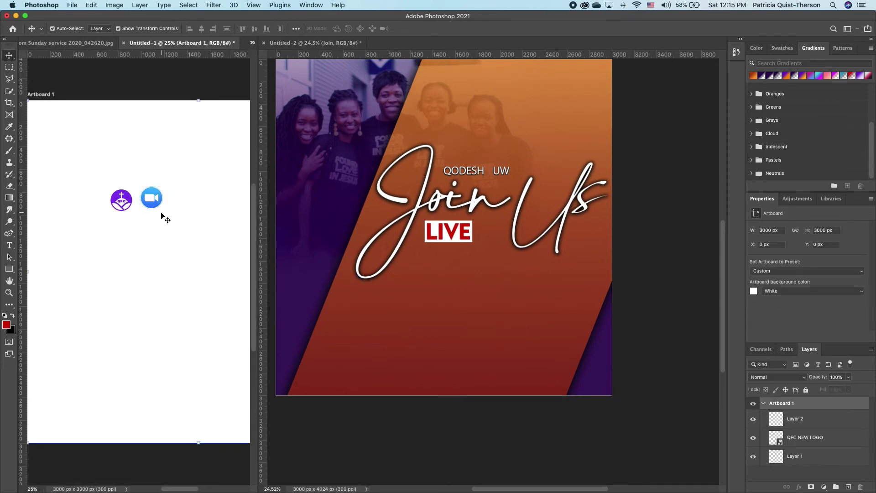
left_click_drag(152, 199, 475, 304)
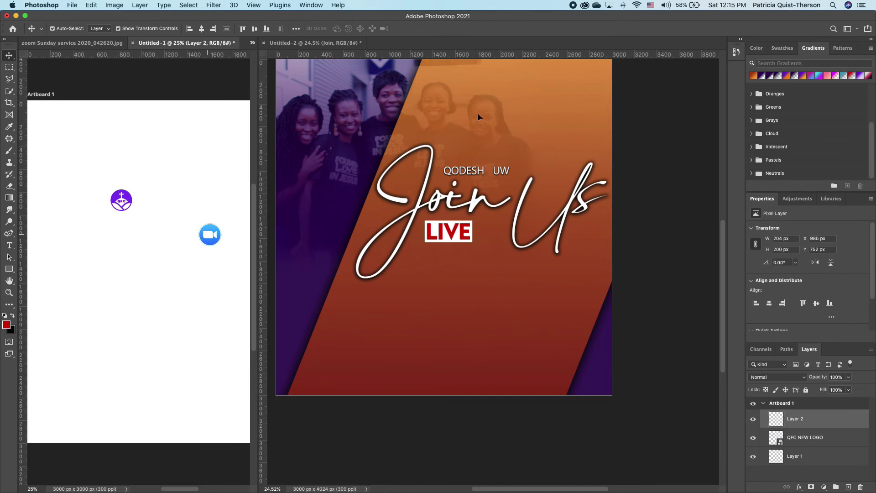
left_click_drag(478, 118, 478, 119)
left_click(117, 203)
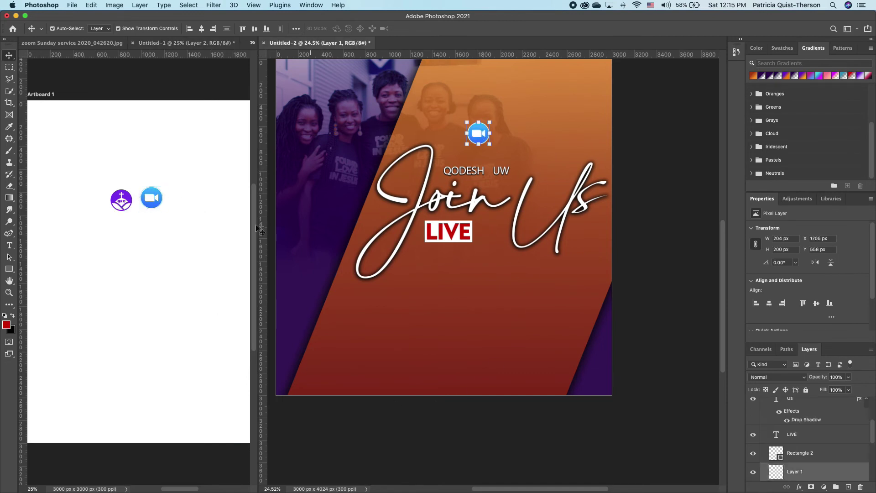
left_click_drag(121, 200, 454, 248)
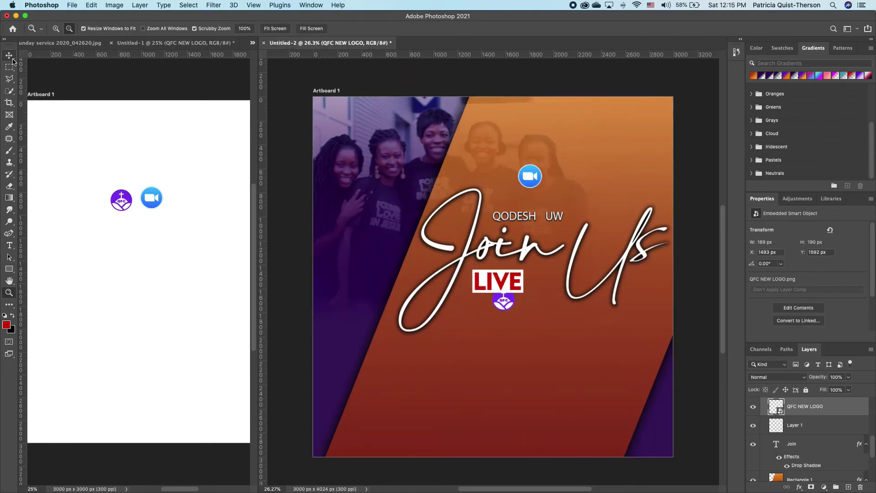
left_click(565, 320)
- Place the church logo in the top-right corner and the Zoom icon above the title
left_click(503, 301)
left_click_drag(503, 301, 654, 136)
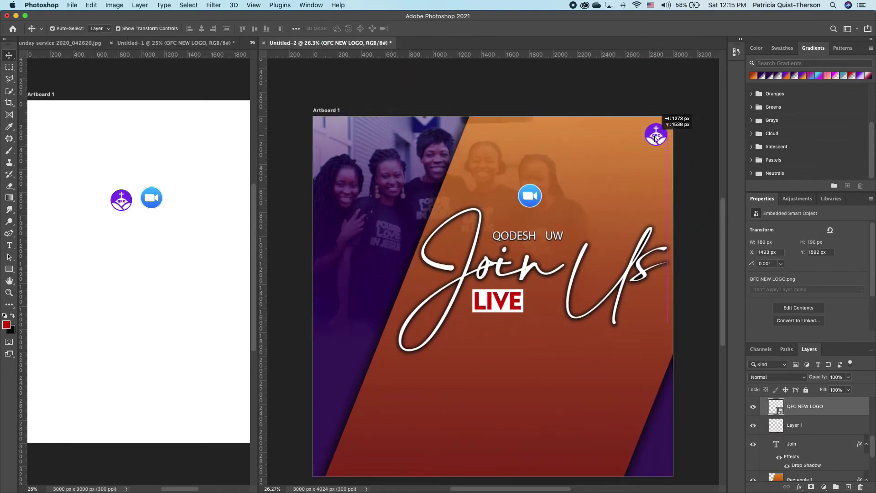
left_click_drag(722, 237, 723, 267)
left_click(534, 136)
left_click_drag(534, 137, 541, 245)
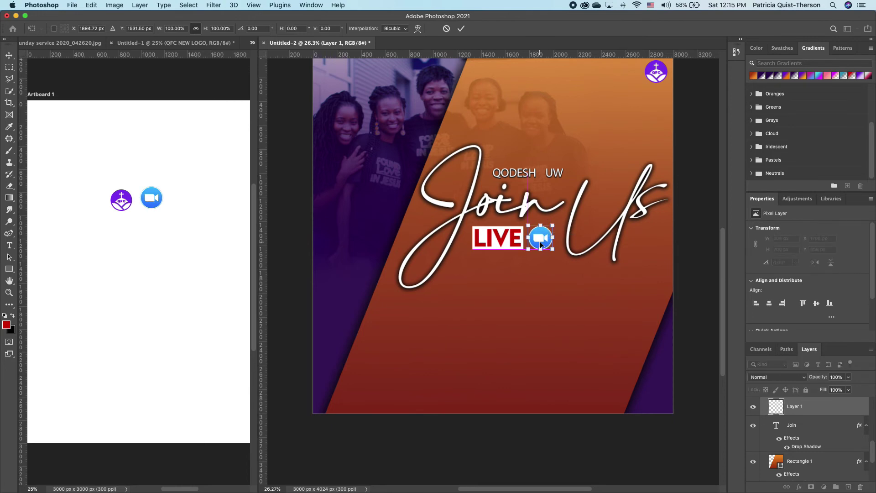
key("Escape")
left_click(66, 43)
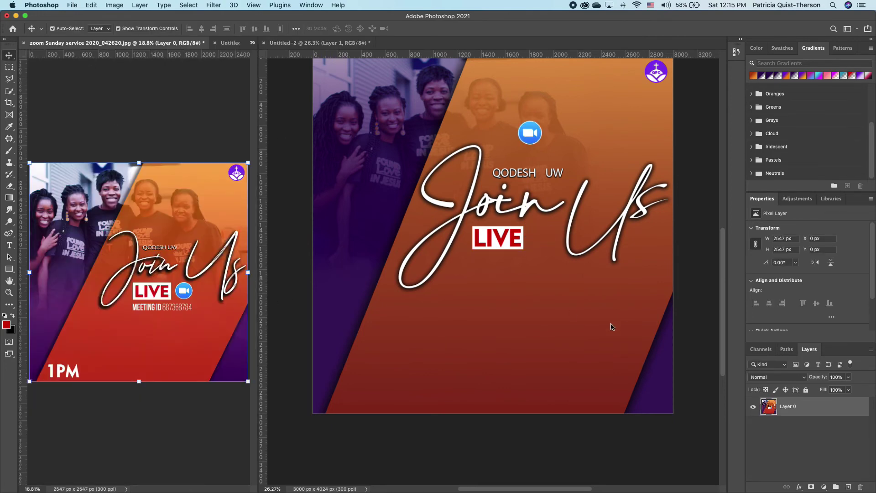
- Duplicate the QODESH UW line and move the copy below the LIVE badge
left_click(610, 254)
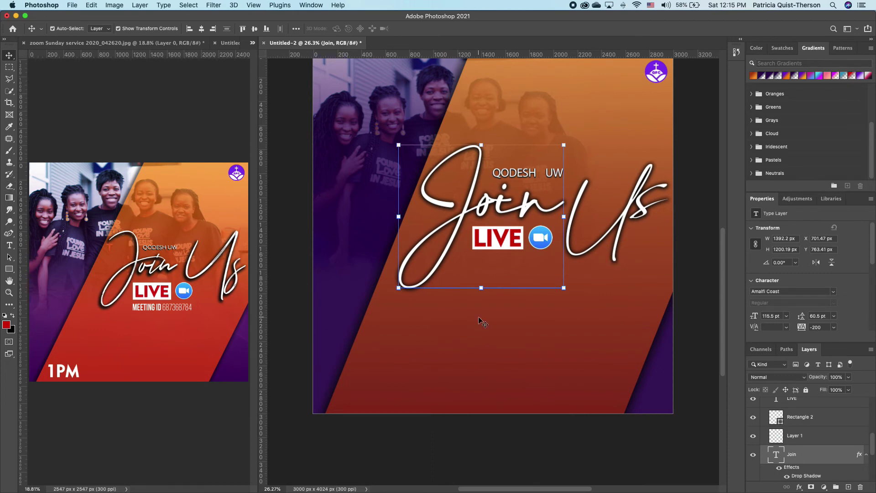
left_click(604, 171)
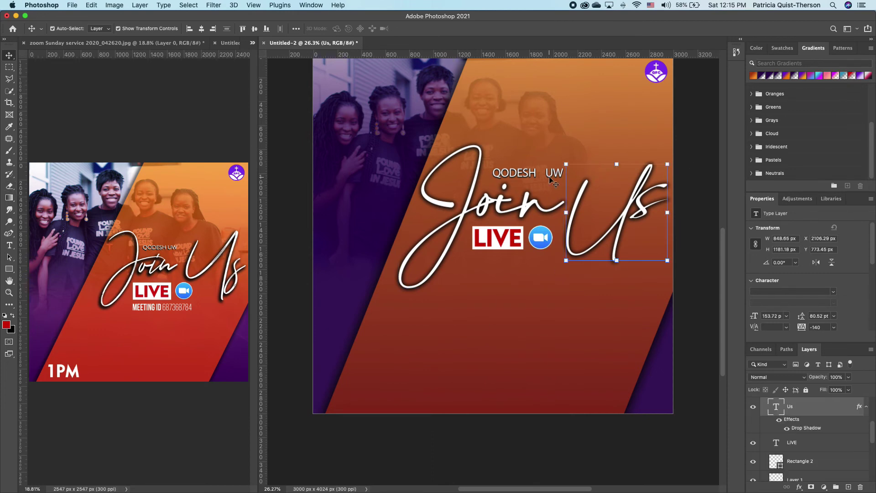
left_click(554, 174)
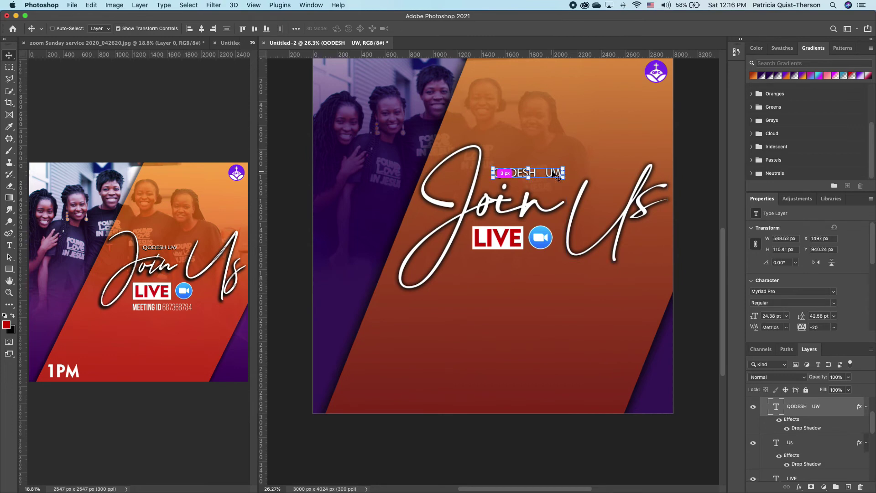
key("super+j")
left_click_drag(550, 172, 527, 258)
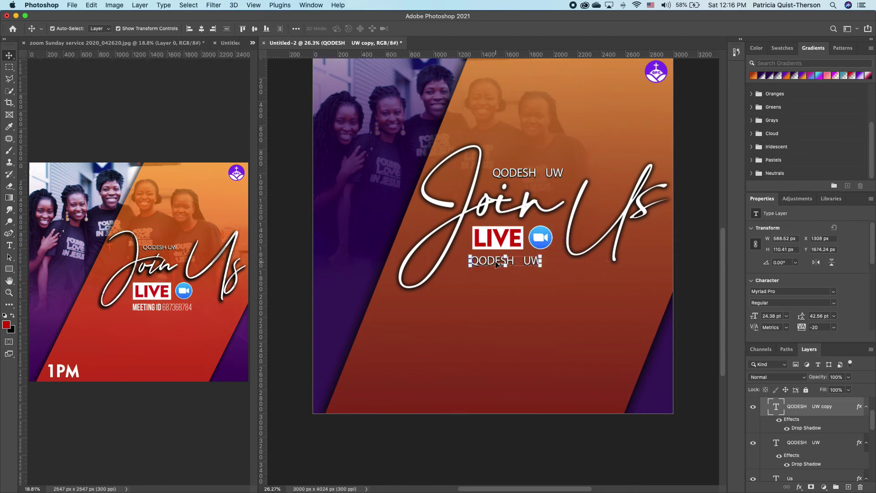
- Retype the copy as 'MEETING ID' followed by the meeting number
double_click(497, 261)
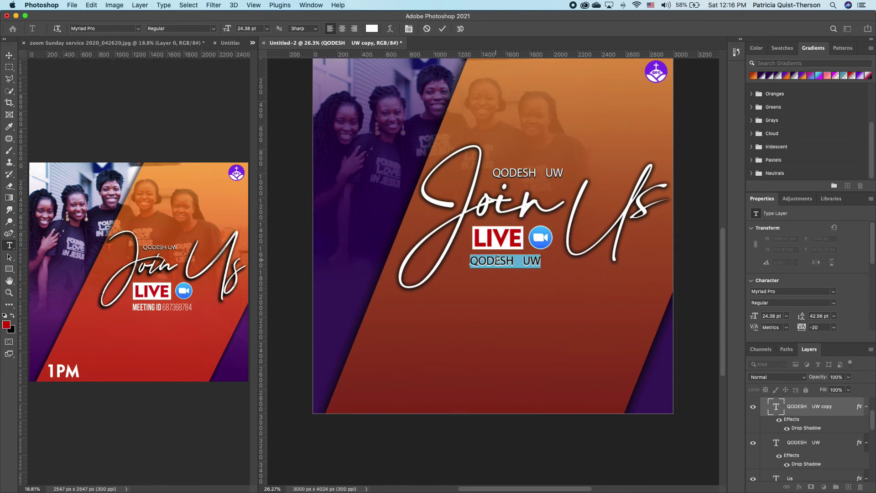
type("M")
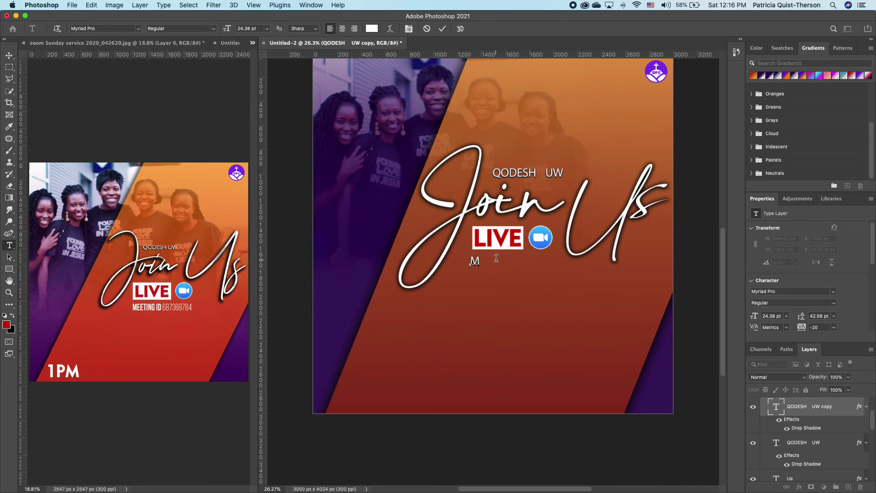
type("EETING ID 265784HGSI")
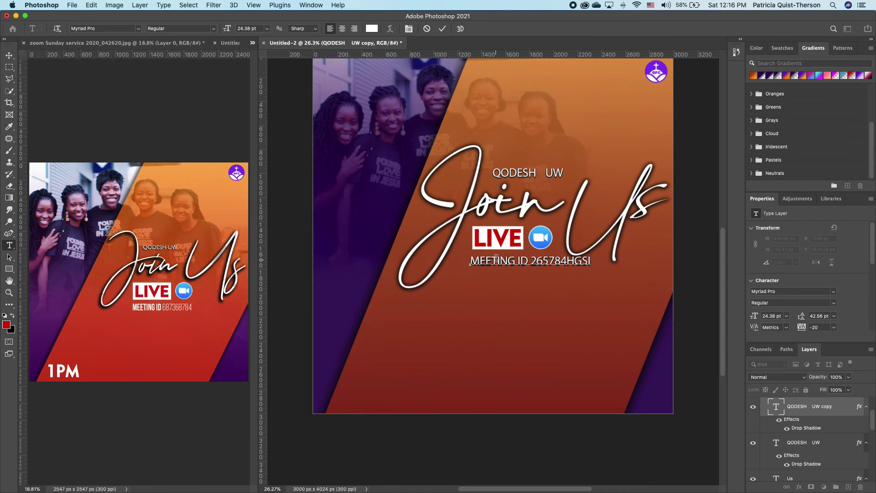
key("BackSpace")
key("BackSpace")
key("BackSpace")
type("7726")
key("ctrl+a")
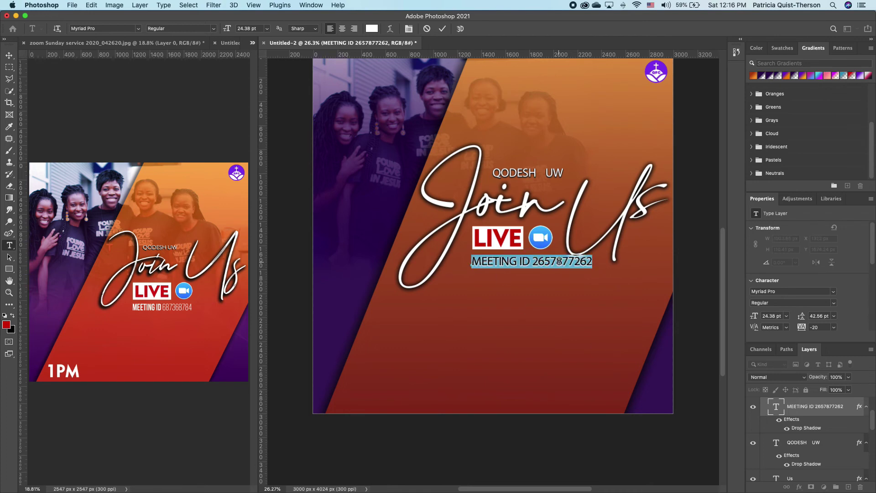
- Switch the MEETING ID line to the Bebas Neue font and commit the text
left_click(138, 29)
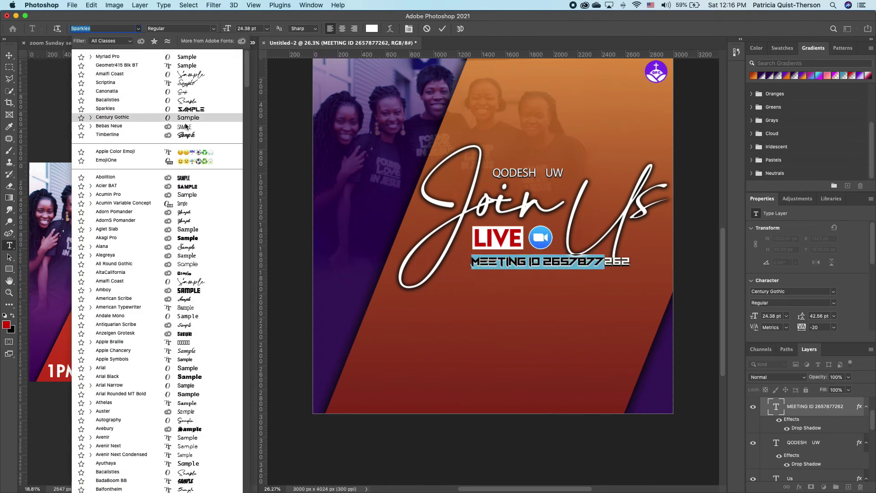
left_click(109, 126)
left_click(510, 263)
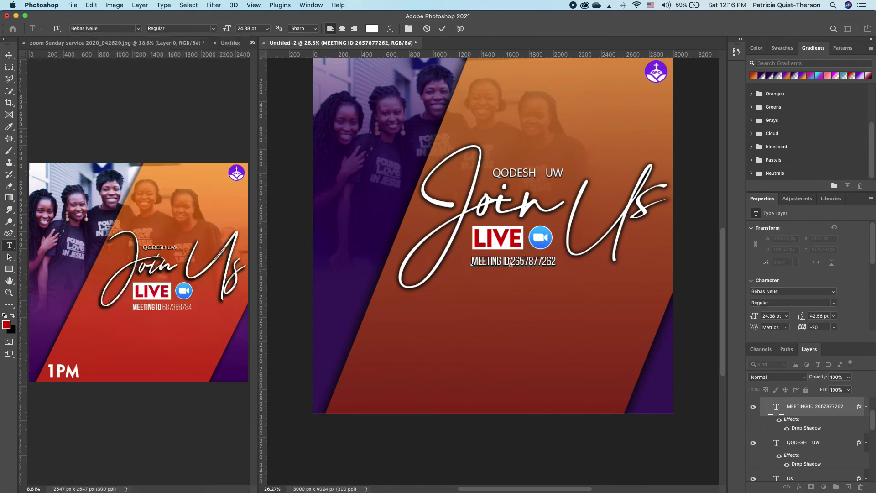
left_click_drag(510, 263, 471, 262)
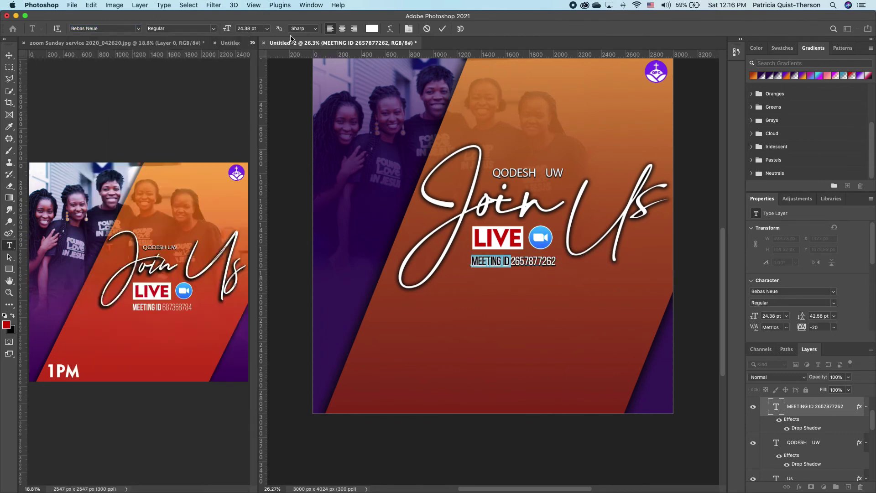
left_click(200, 28)
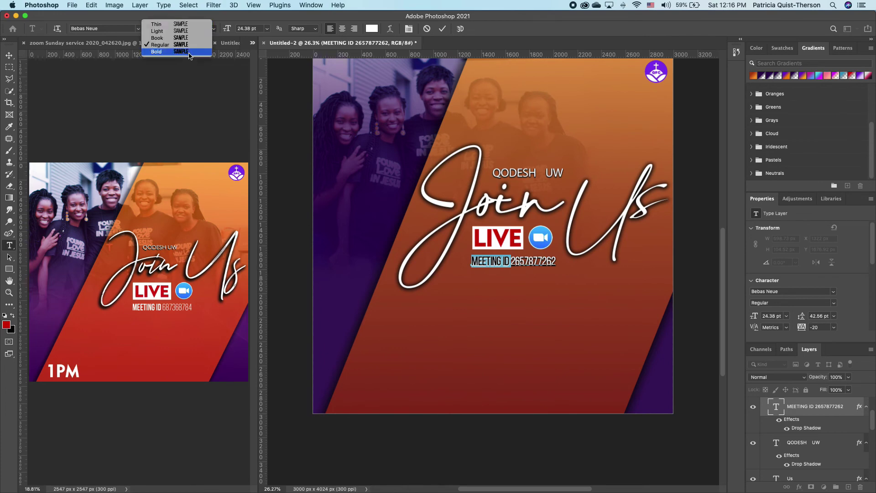
key("Escape")
key("super+Return")
key("v")
left_click(574, 340)
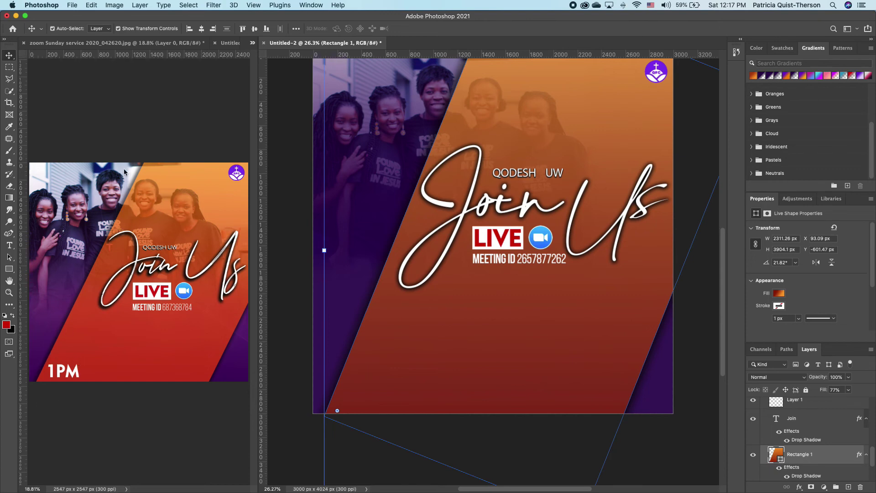
- Duplicate the meeting ID text to the bottom-left corner and change it to 10AM
left_click(489, 262)
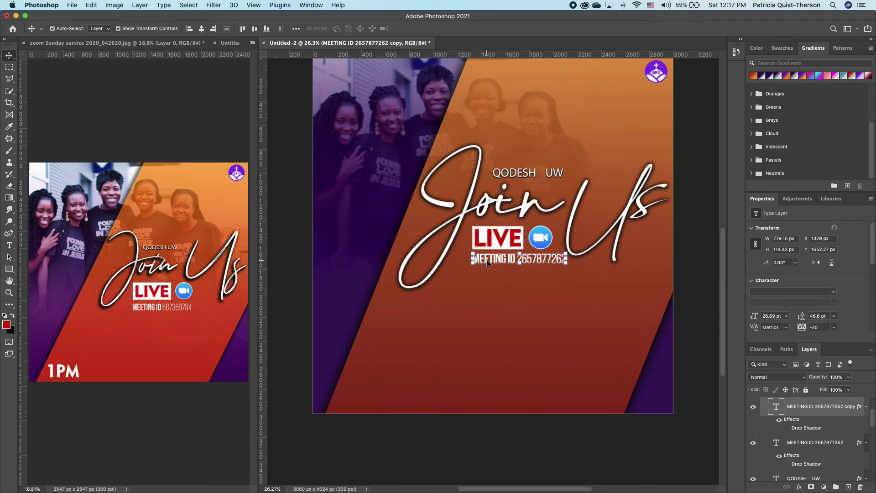
left_click_drag(496, 262, 360, 405)
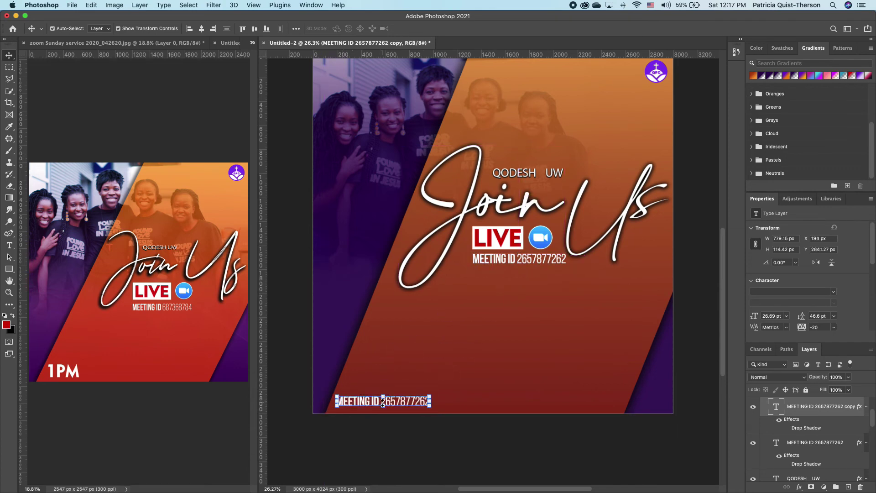
double_click(400, 404)
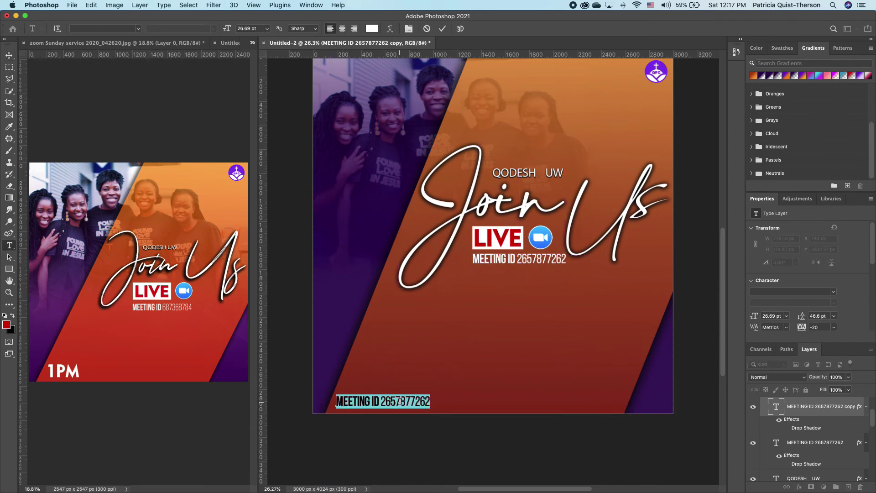
type("10AM")
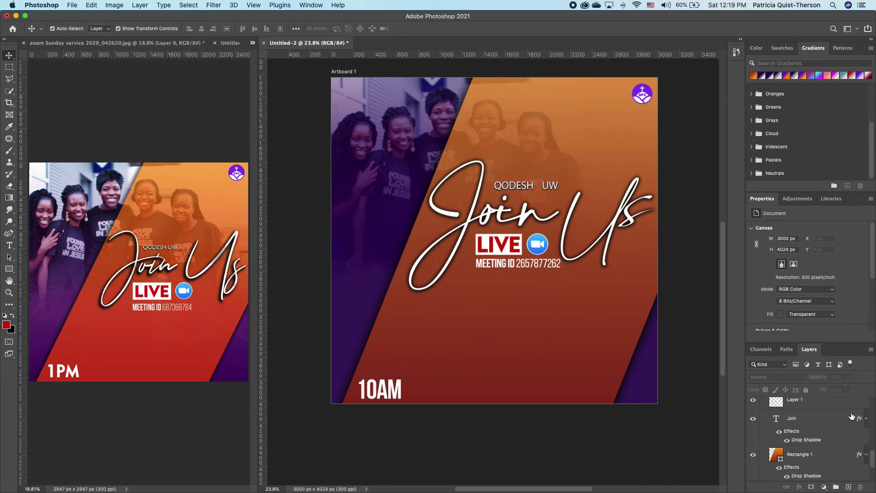
- Stamp all visible content into a new Layer 2 above the QFC NEW LOGO layer
scroll(812, 438, "up", 5)
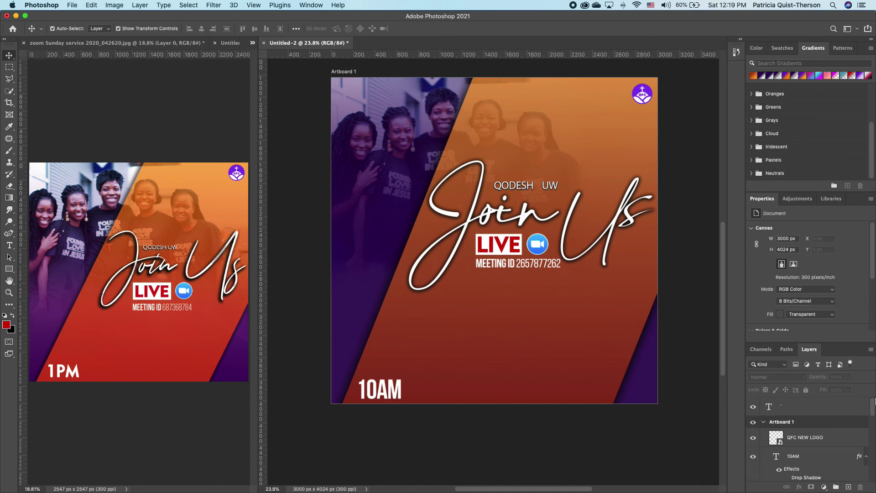
left_click(835, 435)
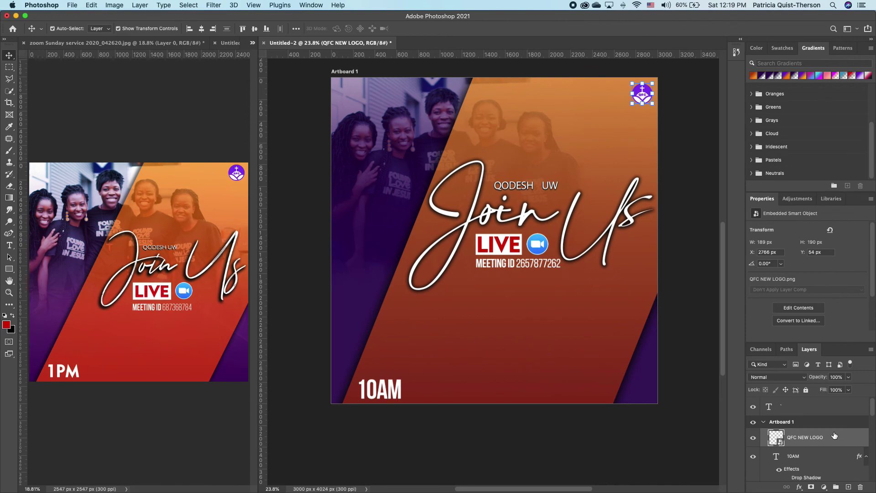
key("super+alt+shift+e")
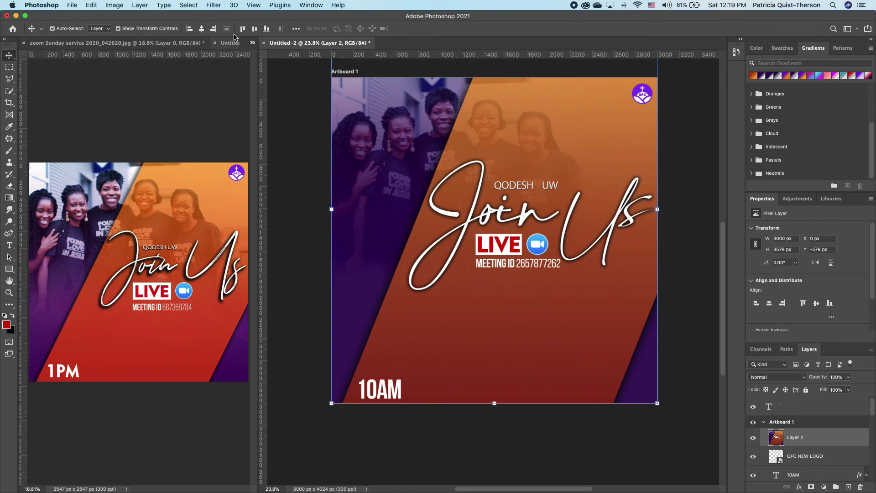
- Apply a Camera Raw filter with Contrast +37, Vibrance +9 and a slightly adjusted Temperature
left_click(213, 5)
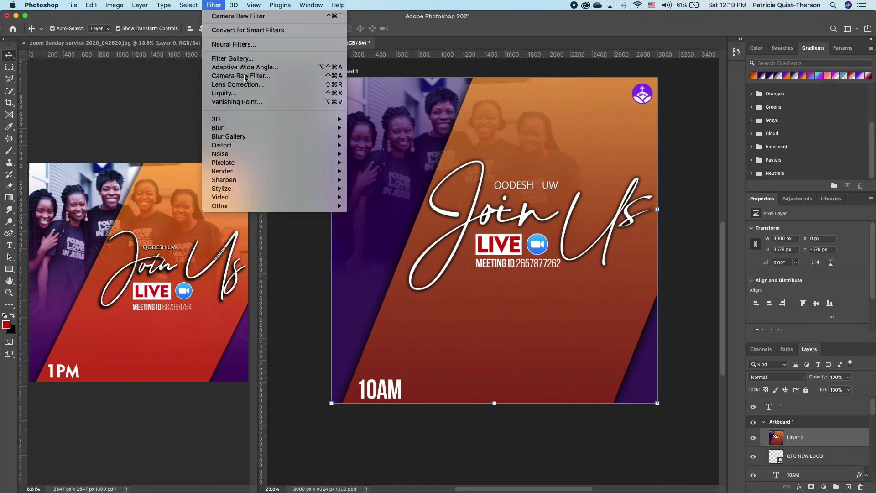
left_click(433, 126)
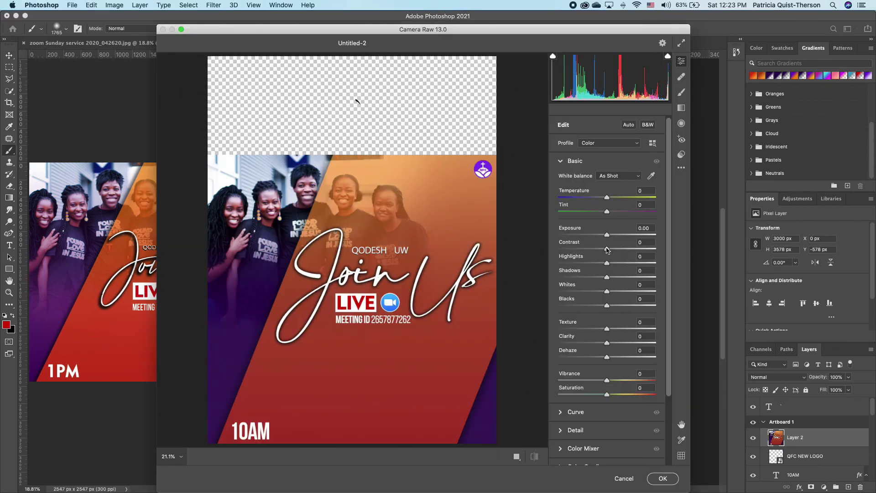
left_click_drag(608, 249, 625, 251)
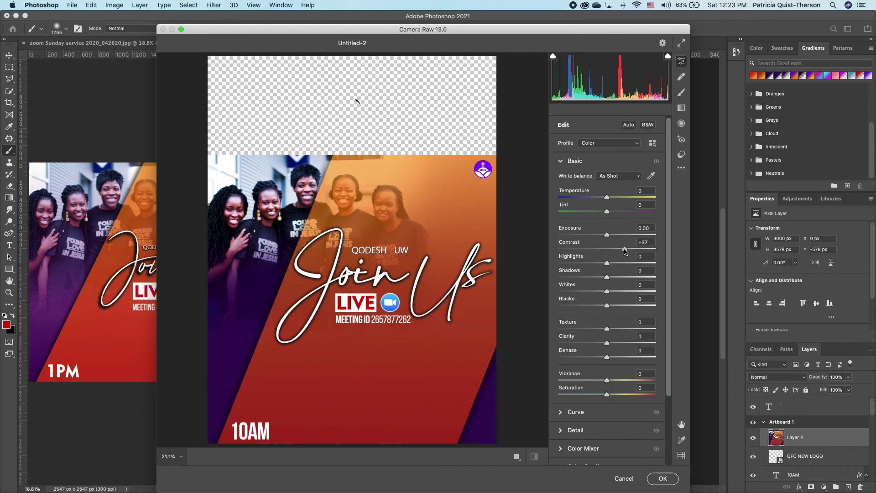
left_click_drag(606, 381, 613, 383)
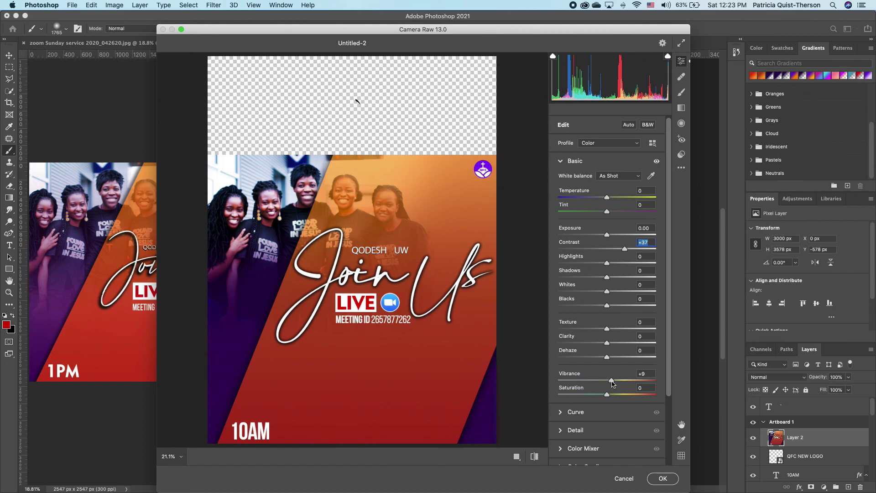
left_click_drag(612, 383, 612, 383)
left_click_drag(603, 197, 608, 201)
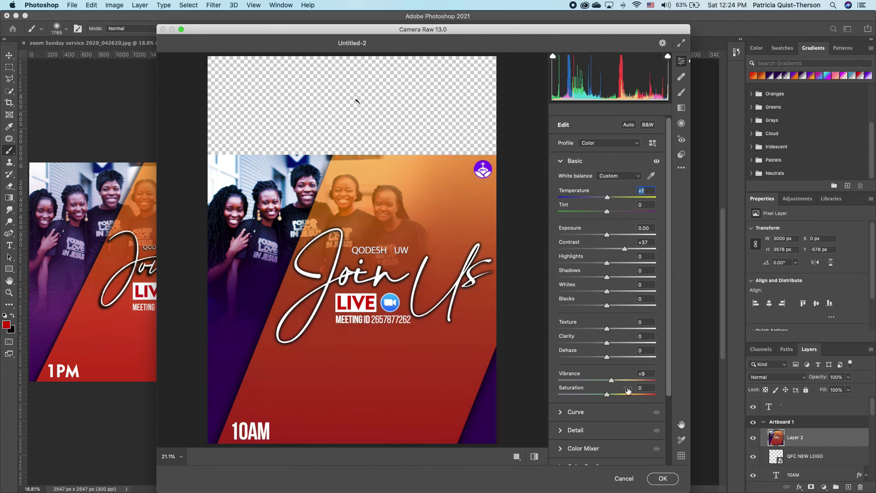
left_click(663, 479)
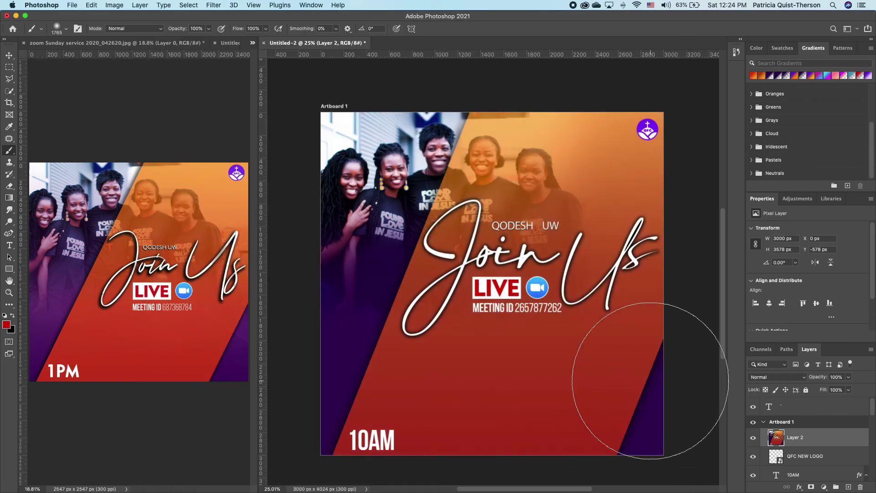
left_click(753, 438)
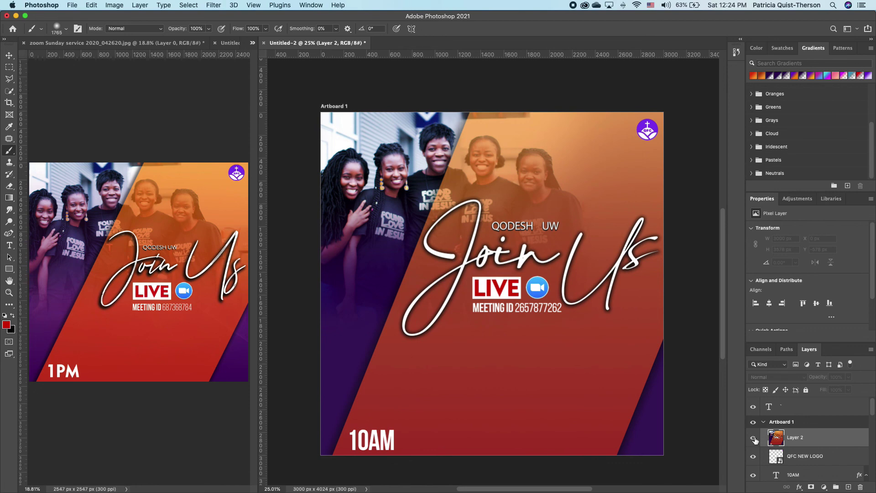
left_click(754, 438)
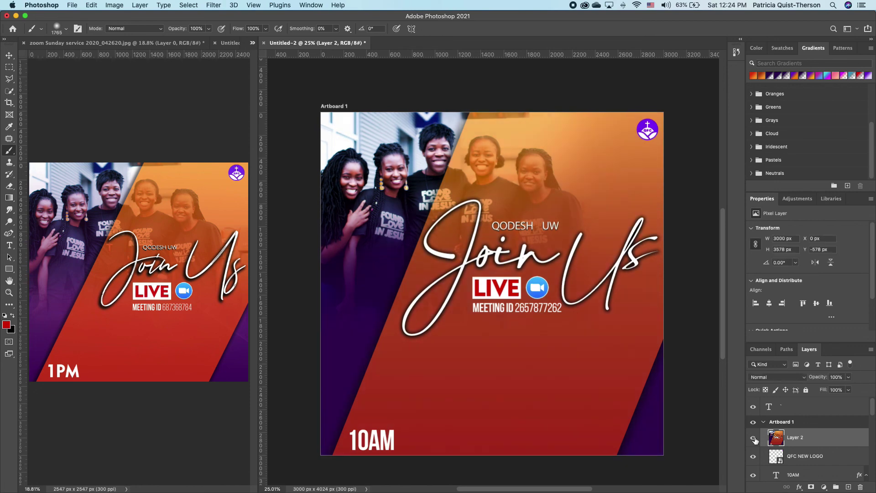